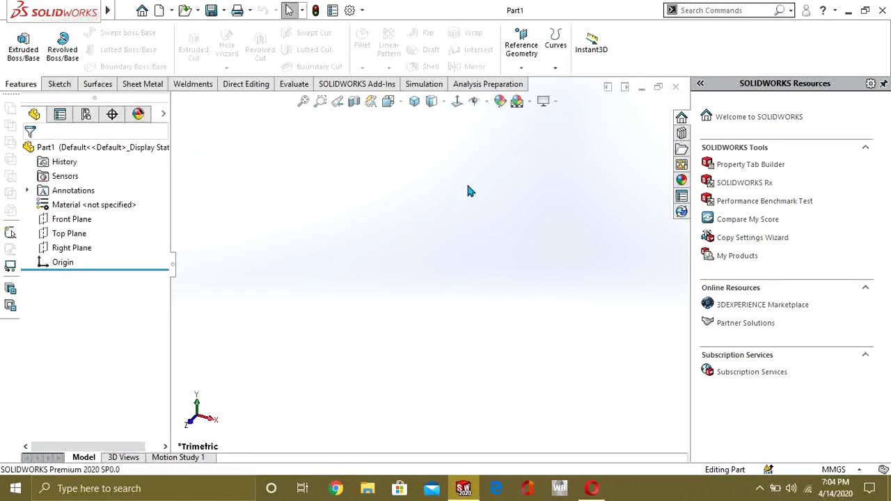
- Start a new sketch on the Front Plane
{"action": "left_click", "coordinate": [56, 219]}
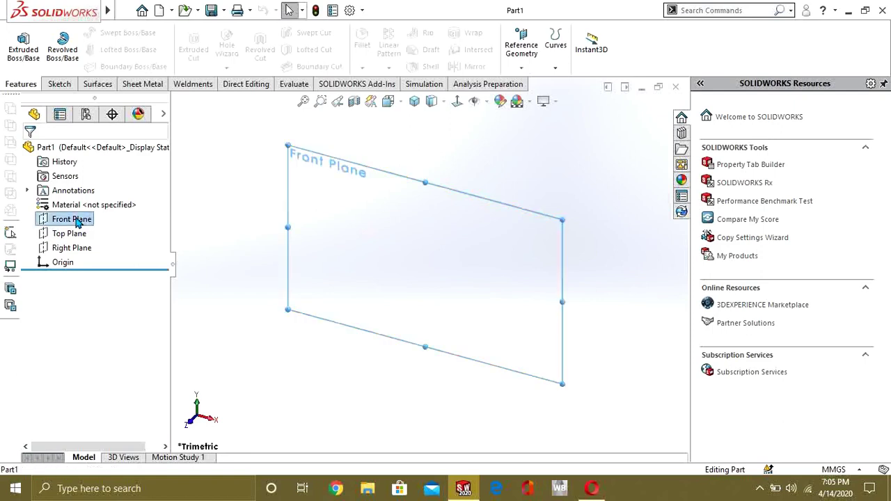
{"action": "left_click", "coordinate": [59, 84]}
{"action": "left_click", "coordinate": [18, 43]}
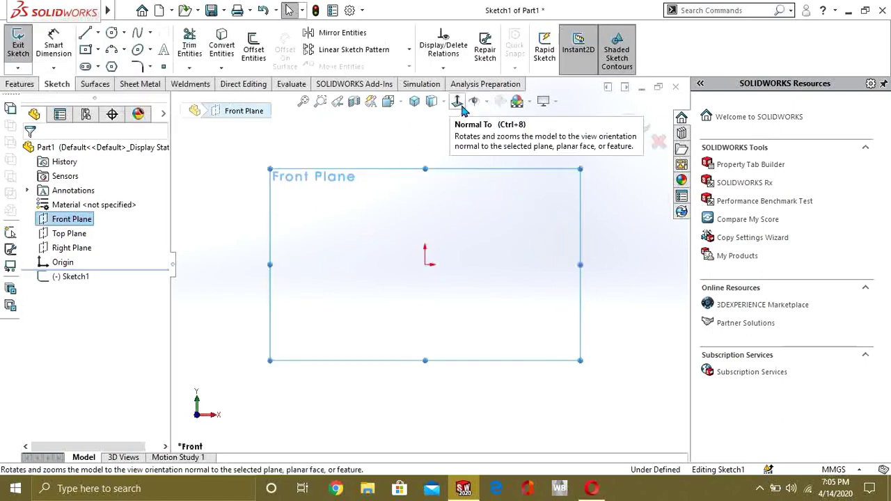
{"action": "scroll", "coordinate": [472, 261], "scroll_direction": "down", "scroll_amount": 2}
{"action": "scroll", "coordinate": [470, 271], "scroll_direction": "up", "scroll_amount": 3}
{"action": "scroll", "coordinate": [470, 270], "scroll_direction": "down", "scroll_amount": 2}
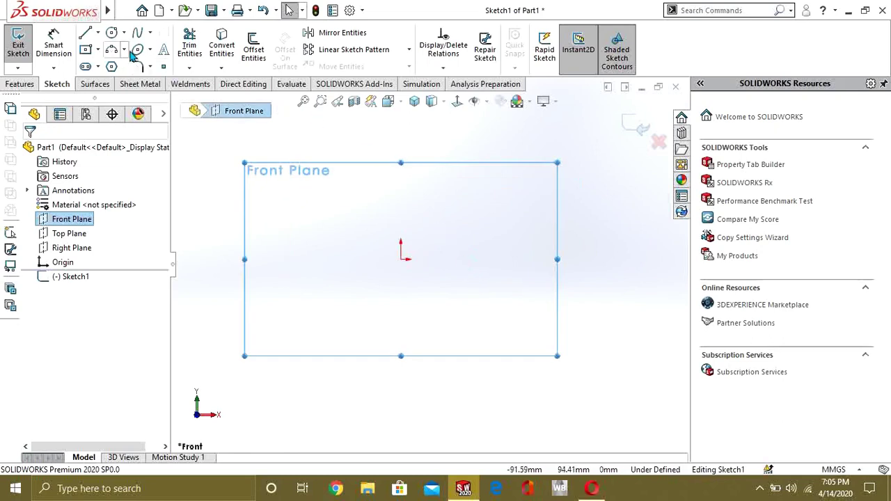
- Draw a vertical construction centerline through the origin
{"action": "left_click", "coordinate": [99, 33]}
{"action": "left_click", "coordinate": [125, 66]}
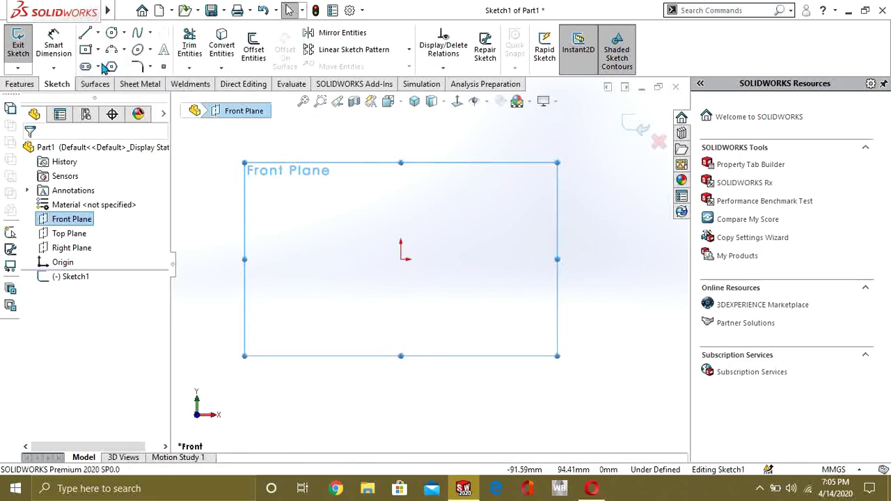
{"action": "left_click", "coordinate": [401, 152]}
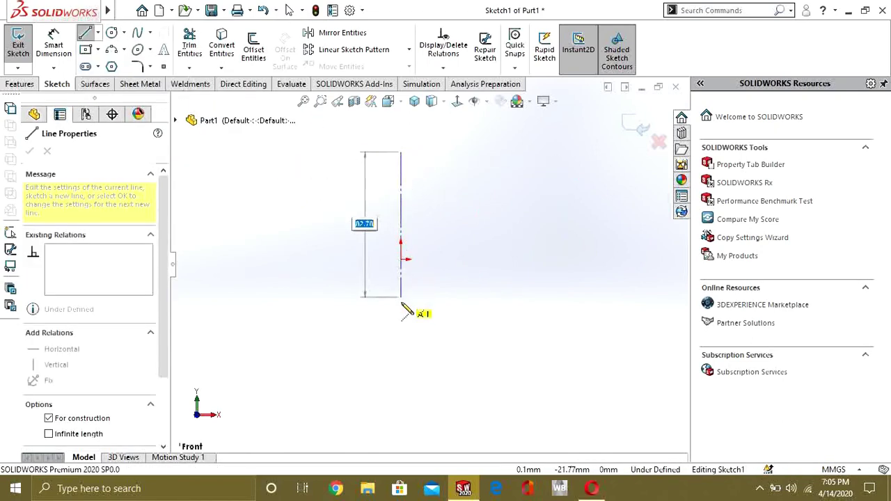
{"action": "left_click", "coordinate": [402, 361]}
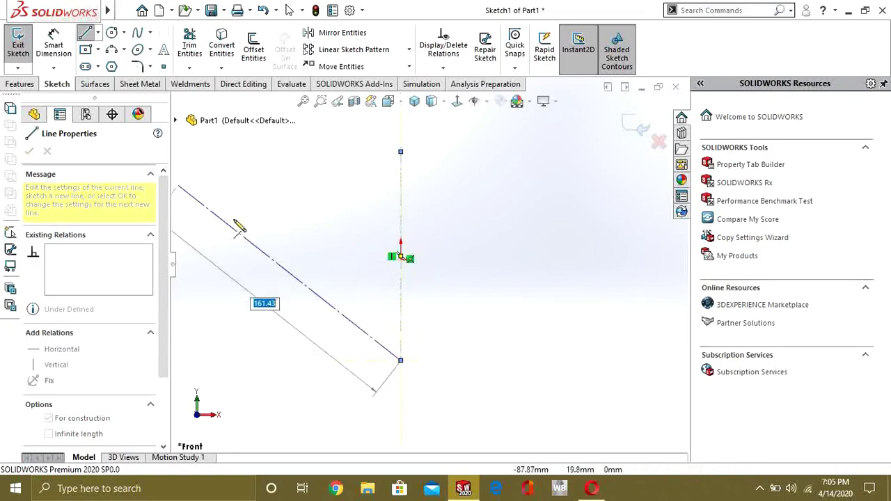
{"action": "key", "text": "Escape"}
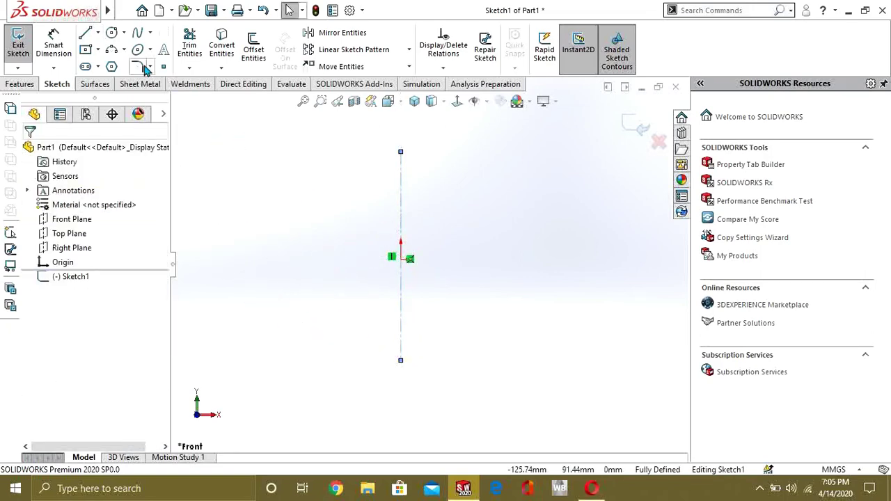
- Draw the upper steps of the profile from the centerline's top end
{"action": "left_click", "coordinate": [85, 33]}
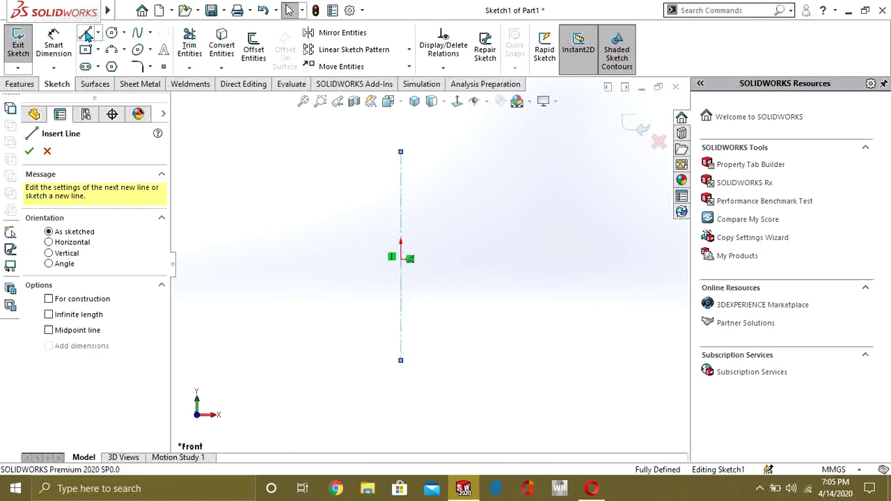
{"action": "left_click", "coordinate": [400, 151]}
{"action": "left_click", "coordinate": [444, 151]}
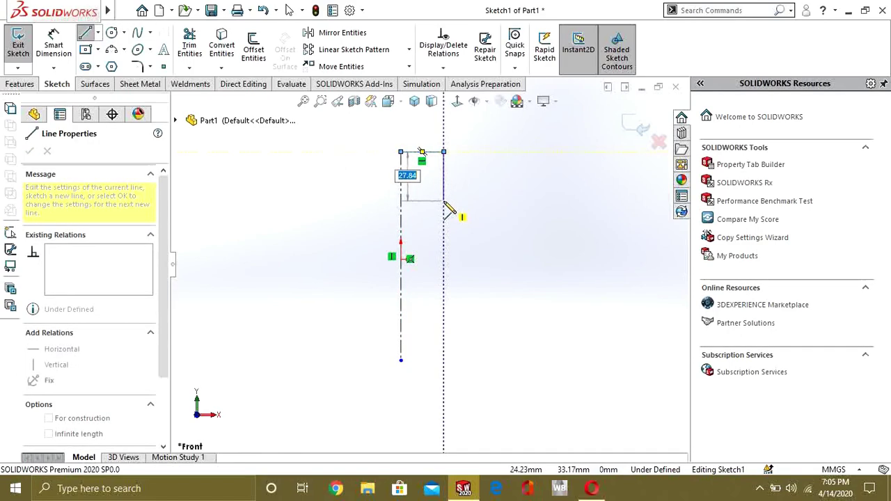
{"action": "left_click", "coordinate": [444, 201]}
{"action": "left_click", "coordinate": [479, 200]}
{"action": "left_click", "coordinate": [479, 235]}
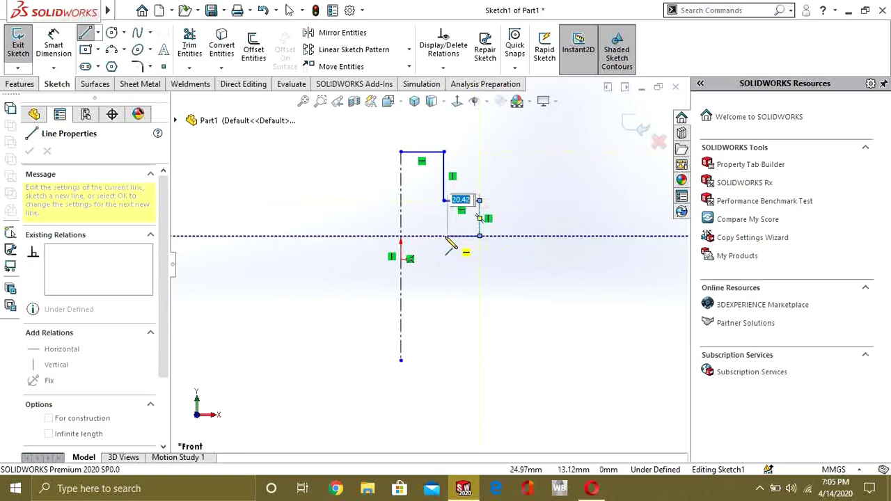
{"action": "left_click", "coordinate": [443, 235]}
{"action": "left_click", "coordinate": [444, 273]}
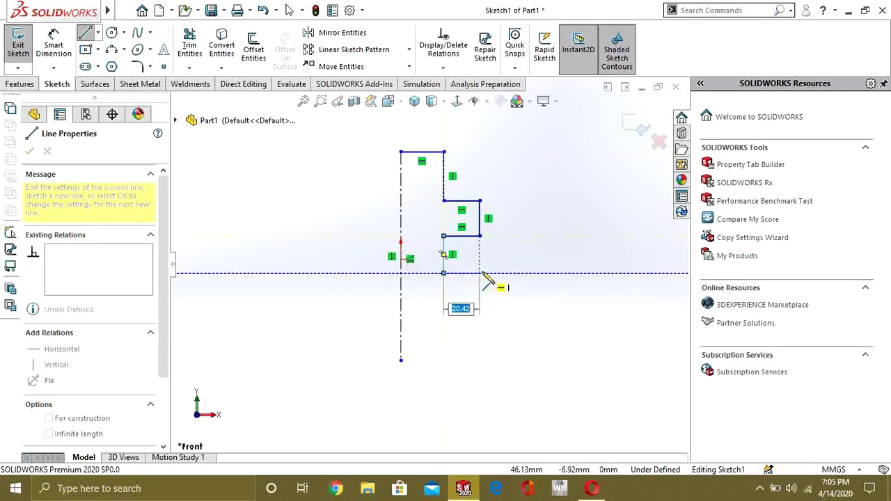
- Complete the lower steps, slanted edge and bottom edge, closing the profile at its start
{"action": "left_click", "coordinate": [479, 273]}
{"action": "left_click", "coordinate": [479, 309]}
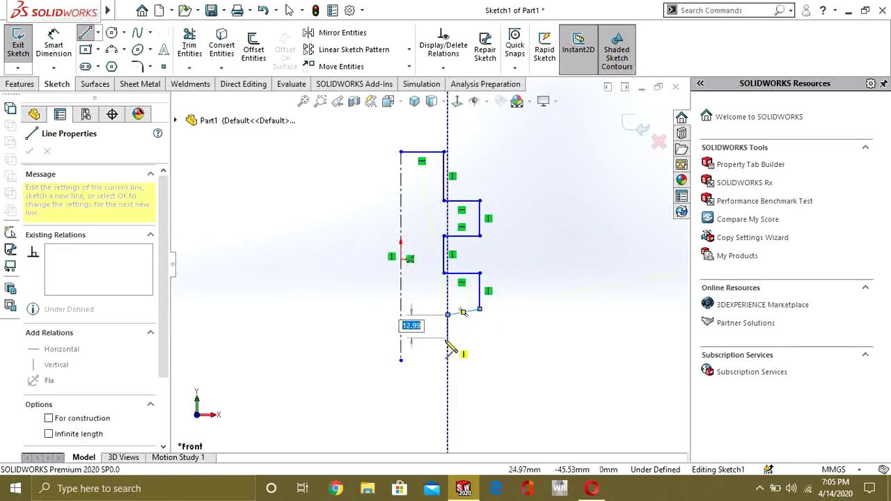
{"action": "left_click", "coordinate": [448, 315]}
{"action": "left_click", "coordinate": [448, 339]}
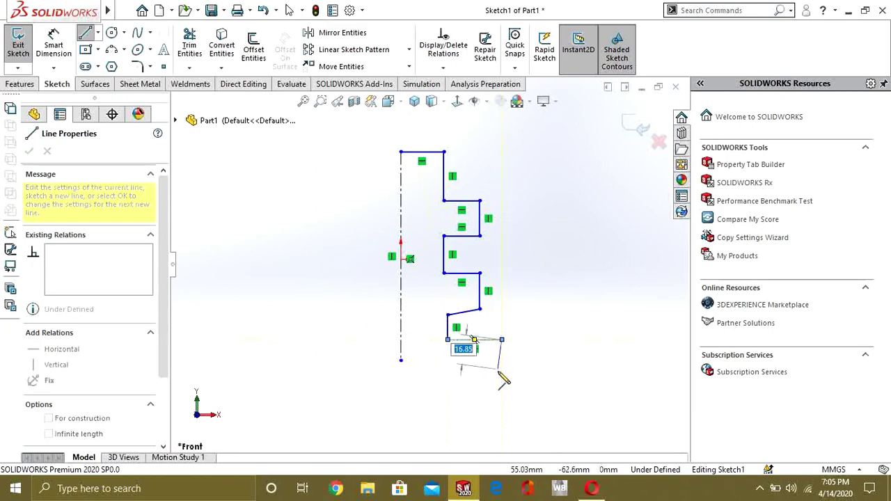
{"action": "left_click", "coordinate": [502, 365]}
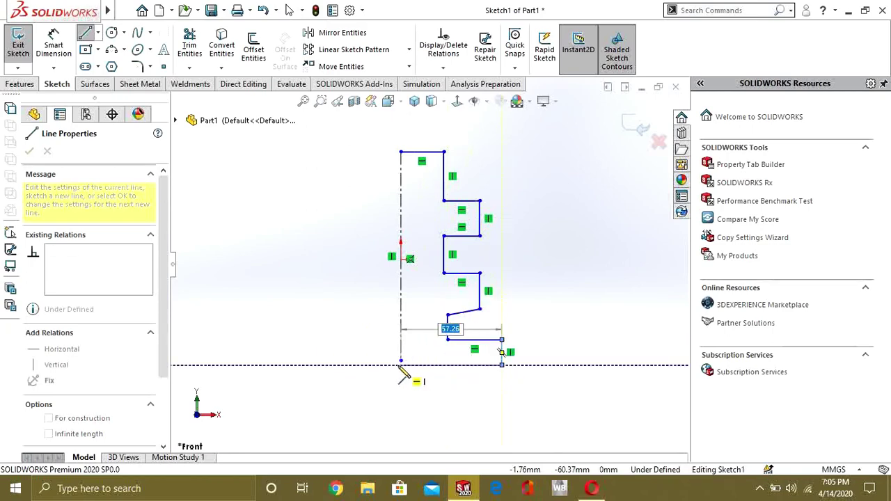
{"action": "left_click", "coordinate": [400, 360]}
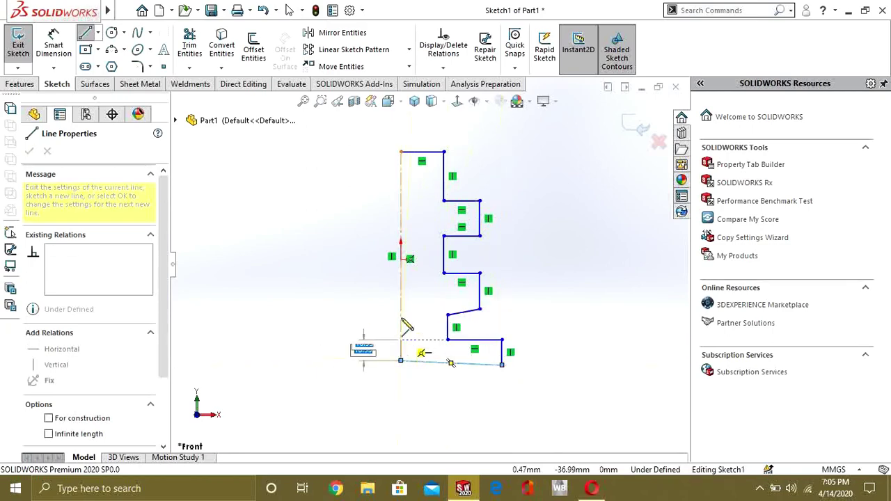
{"action": "left_click", "coordinate": [400, 152]}
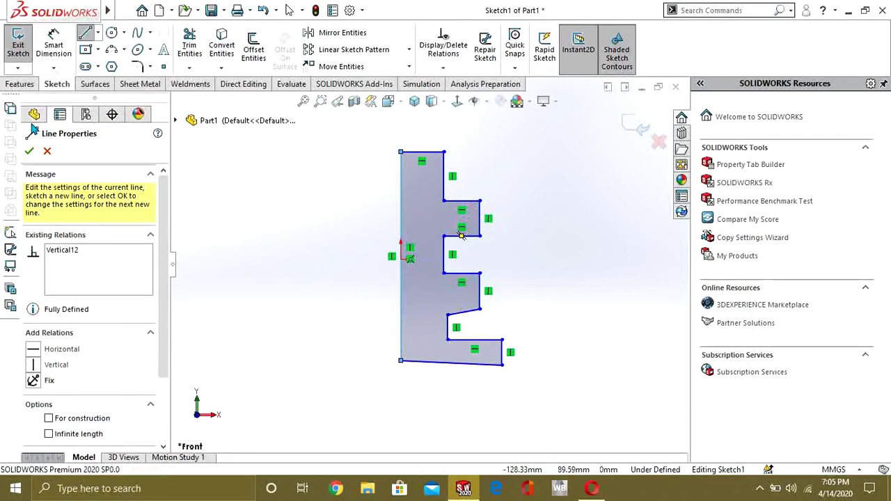
{"action": "left_click", "coordinate": [31, 151]}
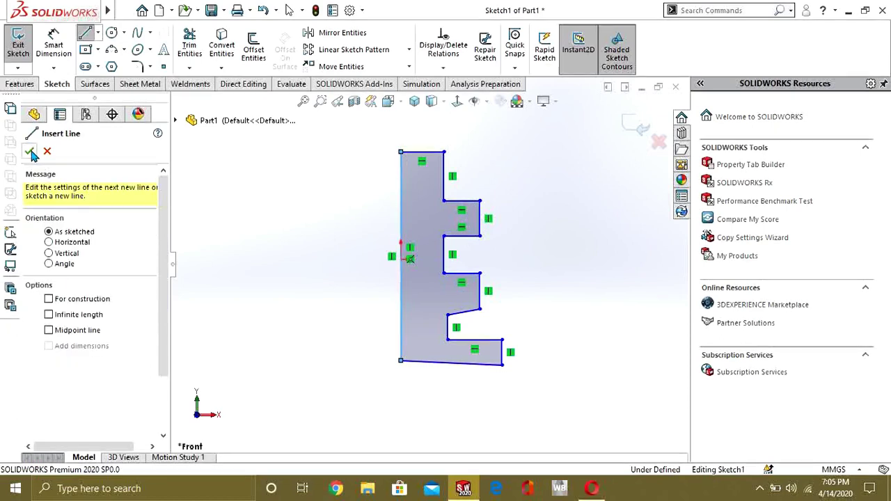
{"action": "left_click", "coordinate": [31, 152]}
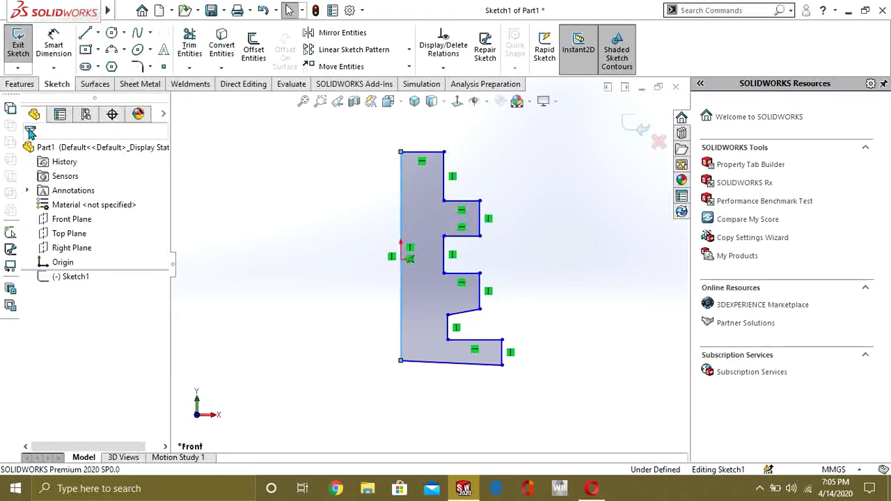
- Exit the sketch and start a Revolved Boss/Base on the stepped profile
{"action": "left_click", "coordinate": [18, 42]}
{"action": "left_click", "coordinate": [21, 84]}
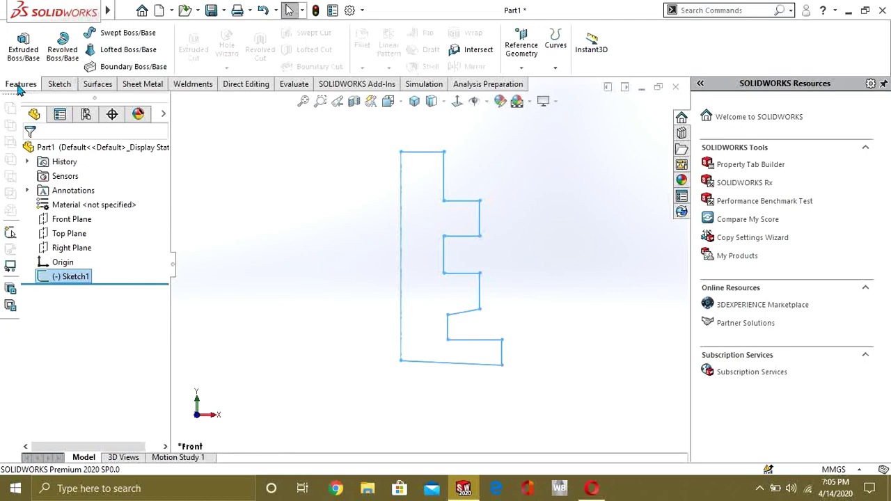
{"action": "left_click", "coordinate": [64, 56]}
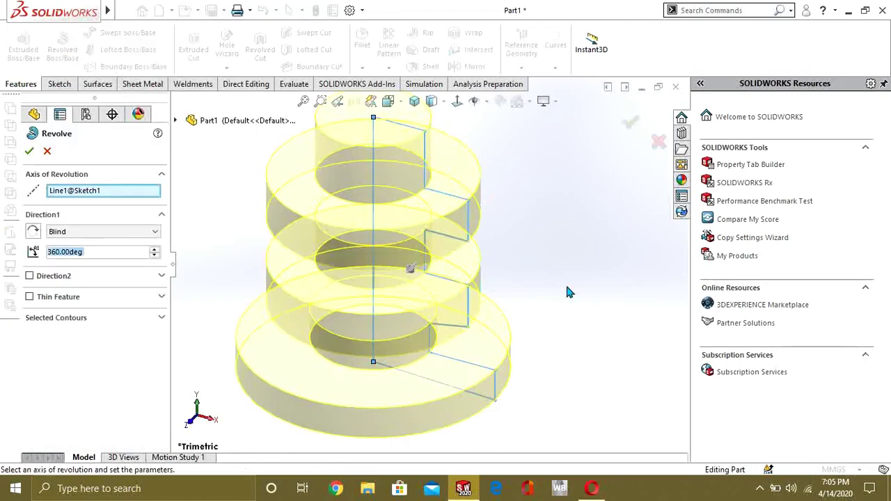
{"action": "scroll", "coordinate": [435, 270], "scroll_direction": "up", "scroll_amount": 3}
{"action": "scroll", "coordinate": [422, 228], "scroll_direction": "down", "scroll_amount": 2}
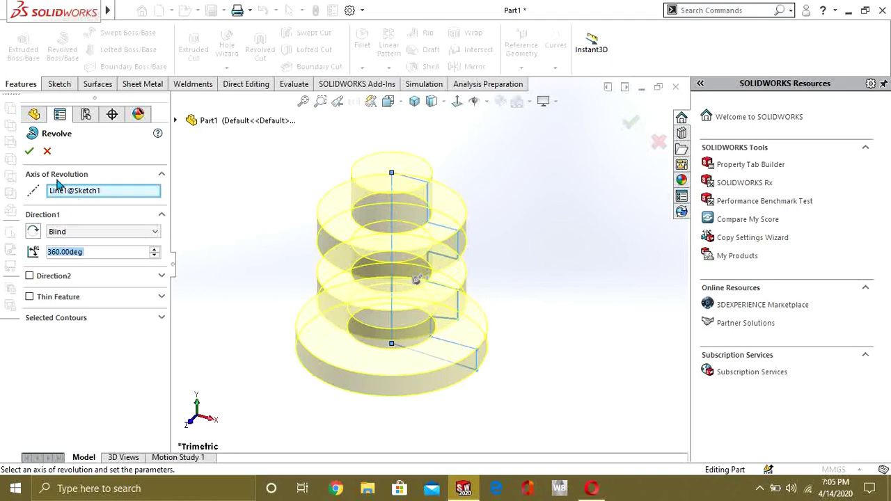
- Replace the automatic revolve axis with the vertical centerline, previewing a 360° revolve
{"action": "right_click", "coordinate": [89, 197]}
{"action": "left_click", "coordinate": [108, 200]}
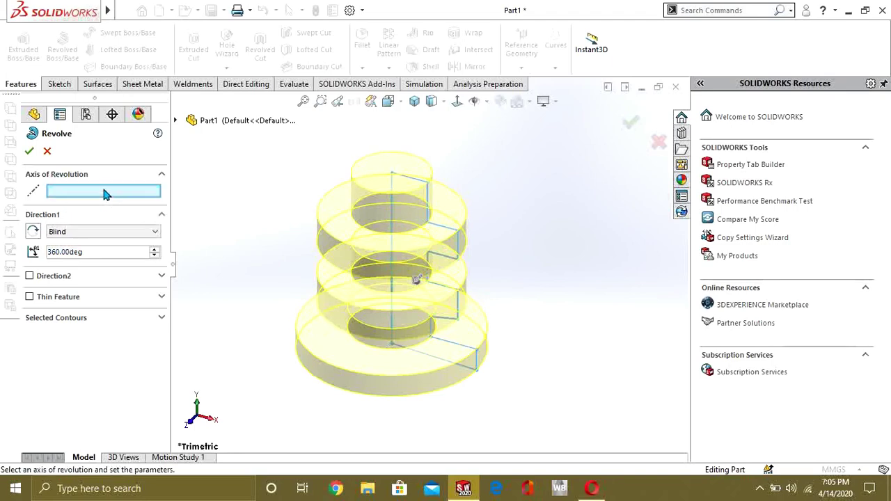
{"action": "middle_click_drag", "start_coordinate": [289, 223], "coordinate": [413, 291]}
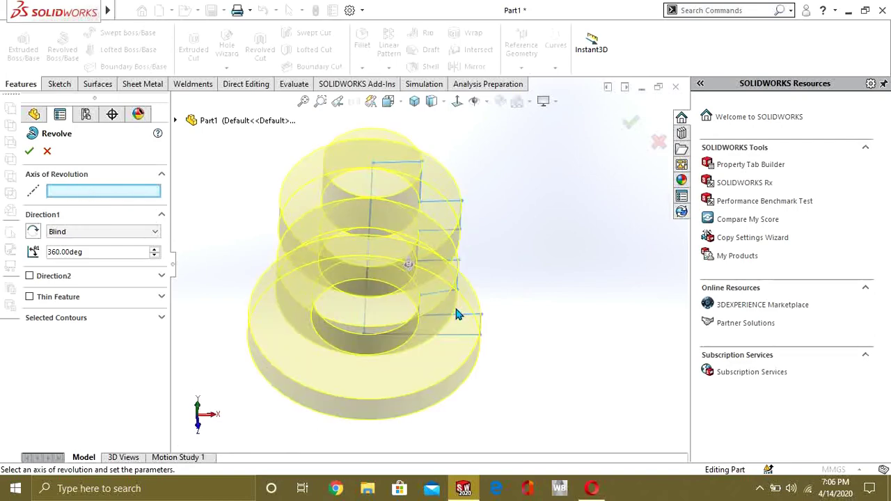
{"action": "left_click", "coordinate": [370, 245]}
{"action": "mouse_move", "coordinate": [440, 288]}
{"action": "middle_mouse_down"}
{"action": "mouse_move", "coordinate": [441, 246]}
{"action": "mouse_move", "coordinate": [364, 293]}
{"action": "mouse_move", "coordinate": [413, 254]}
{"action": "mouse_move", "coordinate": [434, 265]}
{"action": "mouse_move", "coordinate": [437, 203]}
{"action": "middle_mouse_up"}
{"action": "middle_click_drag", "start_coordinate": [449, 331], "coordinate": [416, 319]}
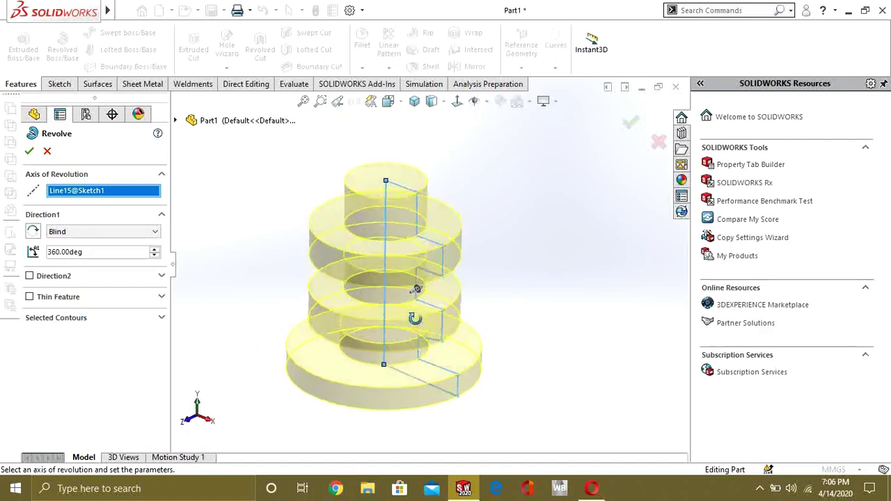
- Keep the Blind end condition, set the revolve angle to 180° and accept it
{"action": "left_click", "coordinate": [126, 233]}
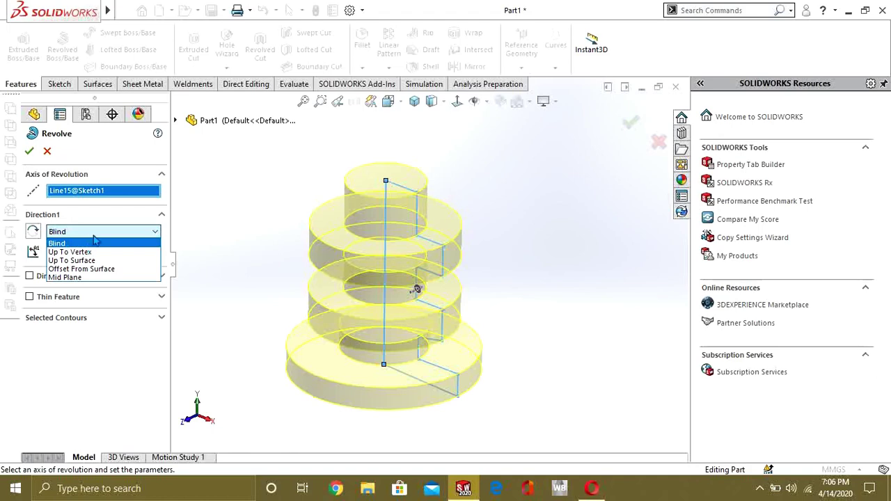
{"action": "left_click", "coordinate": [83, 236]}
{"action": "left_click", "coordinate": [94, 232]}
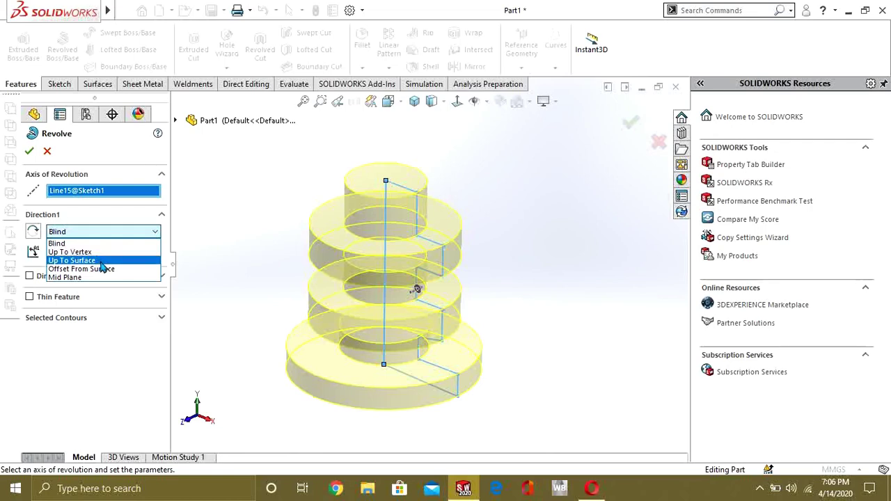
{"action": "left_click", "coordinate": [108, 242]}
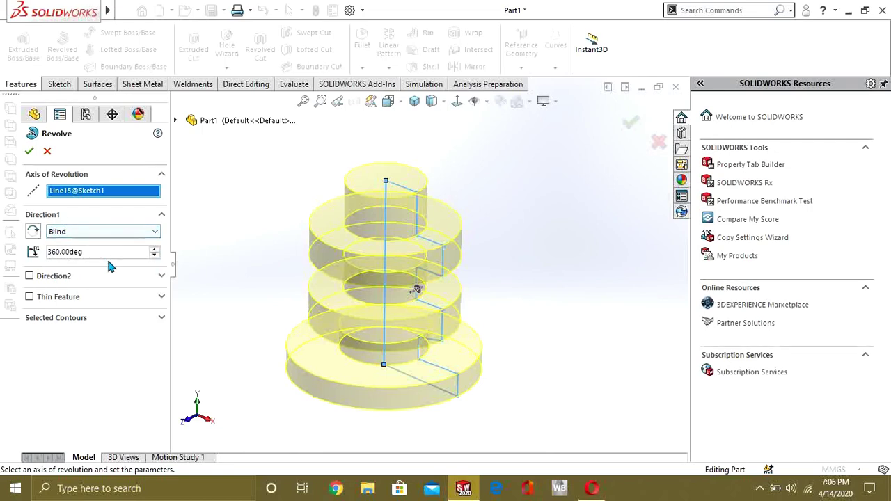
{"action": "left_click_drag", "start_coordinate": [114, 252], "coordinate": [41, 253]}
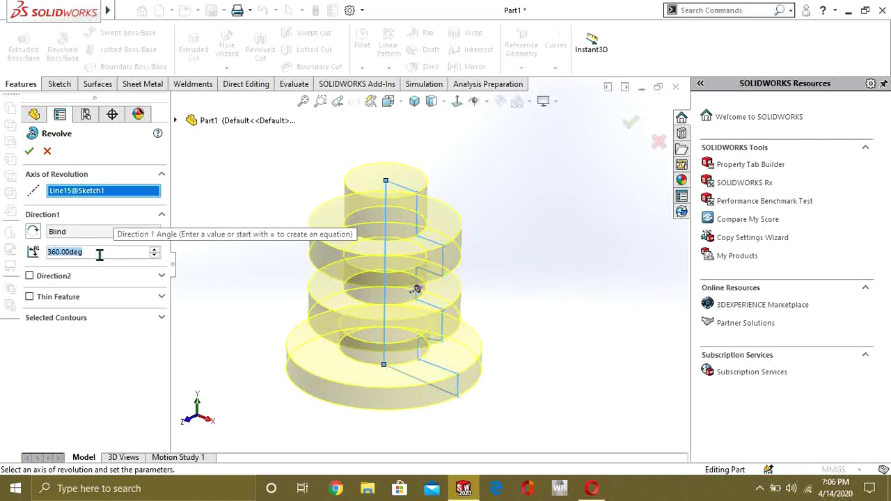
{"action": "left_click", "coordinate": [155, 256]}
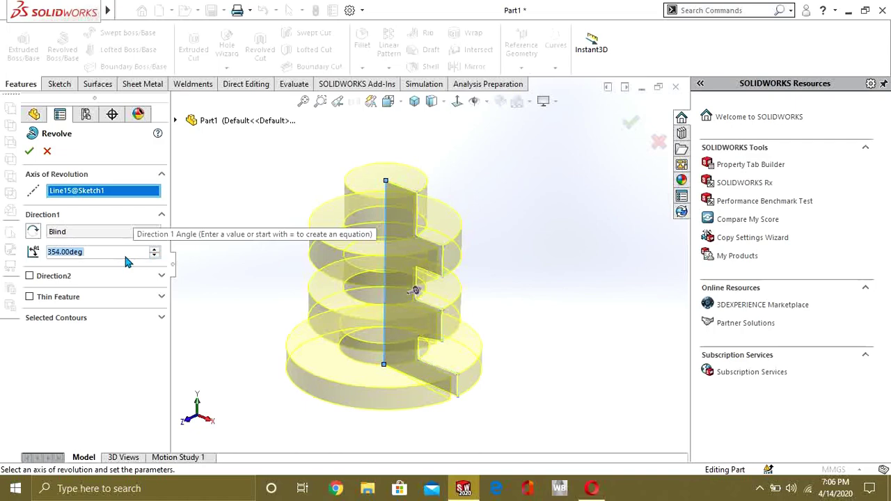
{"action": "type", "text": "180"}
{"action": "key", "text": "Return"}
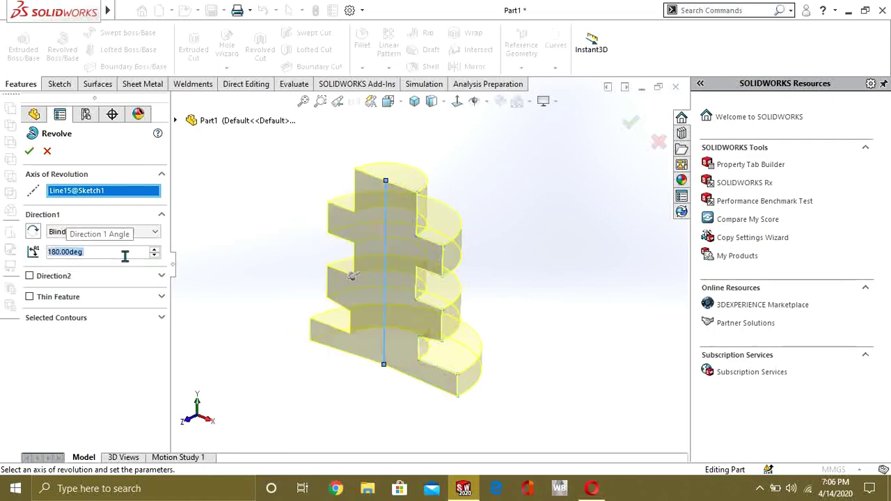
{"action": "mouse_move", "coordinate": [585, 312]}
{"action": "middle_mouse_down"}
{"action": "mouse_move", "coordinate": [453, 318]}
{"action": "mouse_move", "coordinate": [545, 368]}
{"action": "mouse_move", "coordinate": [513, 354]}
{"action": "mouse_move", "coordinate": [513, 377]}
{"action": "mouse_move", "coordinate": [491, 336]}
{"action": "middle_mouse_up"}
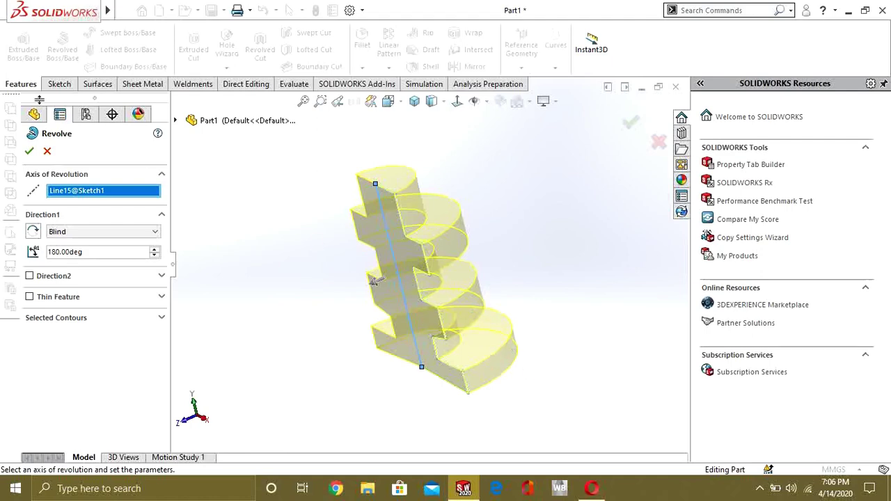
{"action": "left_click", "coordinate": [30, 152]}
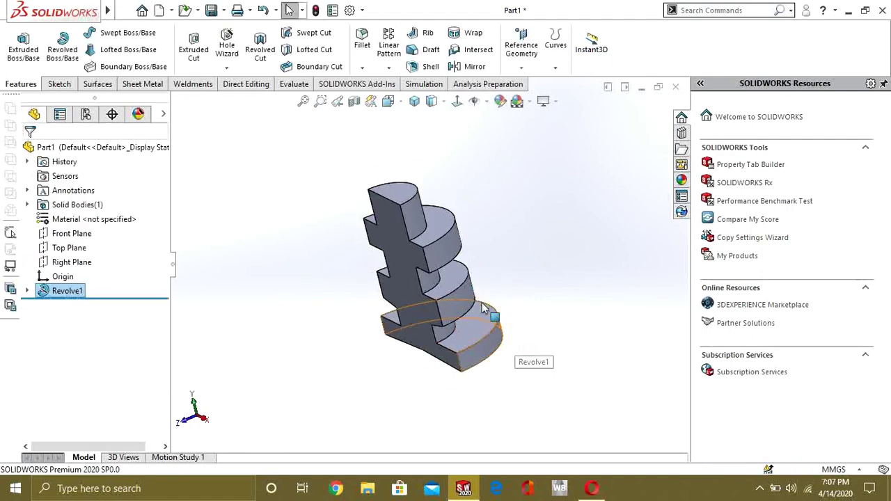
- Orbit and zoom to inspect the half-revolved part from several sides
{"action": "mouse_move", "coordinate": [497, 342]}
{"action": "middle_mouse_down"}
{"action": "mouse_move", "coordinate": [474, 355]}
{"action": "mouse_move", "coordinate": [488, 376]}
{"action": "mouse_move", "coordinate": [487, 356]}
{"action": "middle_mouse_up"}
{"action": "scroll", "coordinate": [464, 292], "scroll_direction": "up", "scroll_amount": 3}
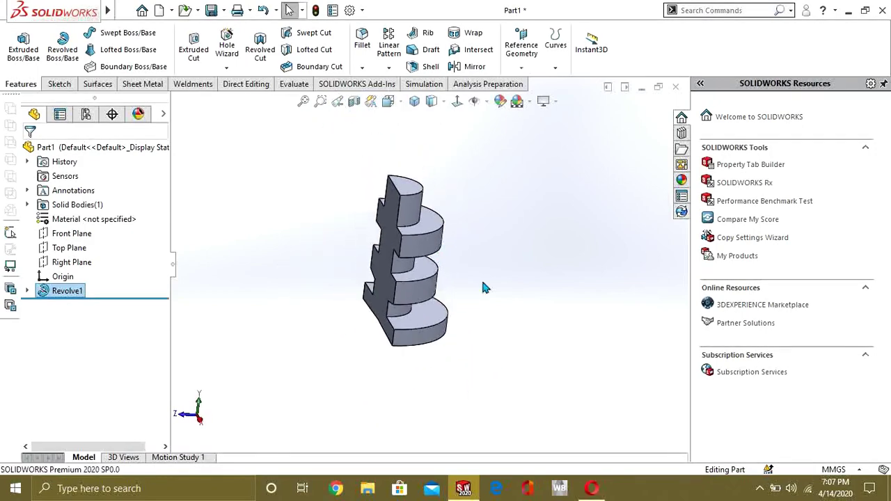
{"action": "mouse_move", "coordinate": [485, 287]}
{"action": "middle_mouse_down"}
{"action": "mouse_move", "coordinate": [497, 252]}
{"action": "mouse_move", "coordinate": [466, 290]}
{"action": "mouse_move", "coordinate": [495, 307]}
{"action": "mouse_move", "coordinate": [594, 257]}
{"action": "mouse_move", "coordinate": [424, 313]}
{"action": "mouse_move", "coordinate": [414, 354]}
{"action": "mouse_move", "coordinate": [513, 264]}
{"action": "mouse_move", "coordinate": [515, 275]}
{"action": "middle_mouse_up"}
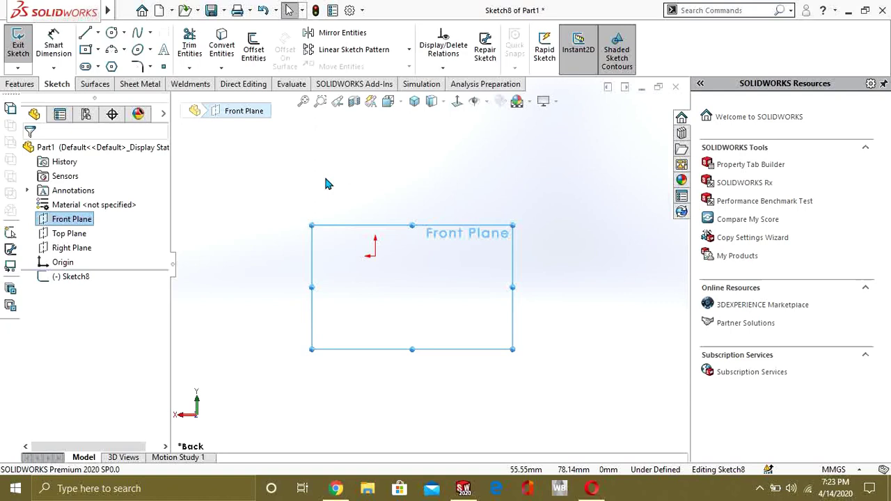
- Draw a vertical centerline and a horizontal centerline below it
{"action": "left_click", "coordinate": [98, 32]}
{"action": "left_click", "coordinate": [111, 51]}
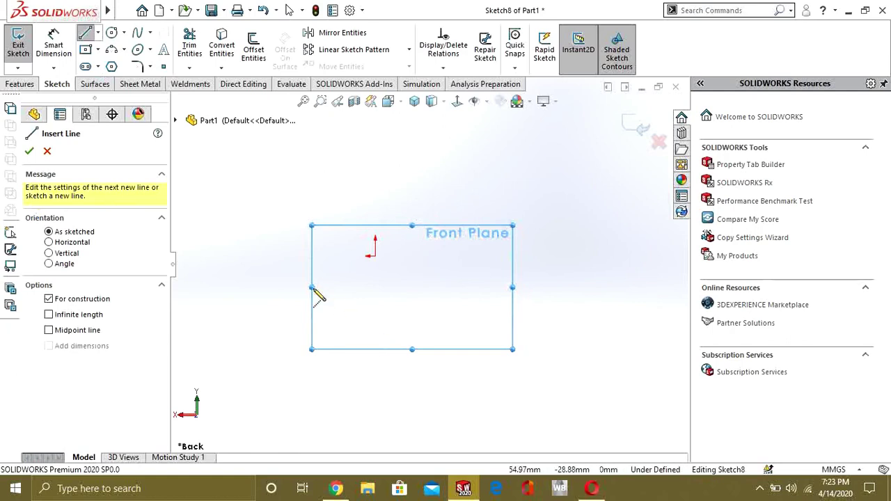
{"action": "left_click", "coordinate": [411, 197]}
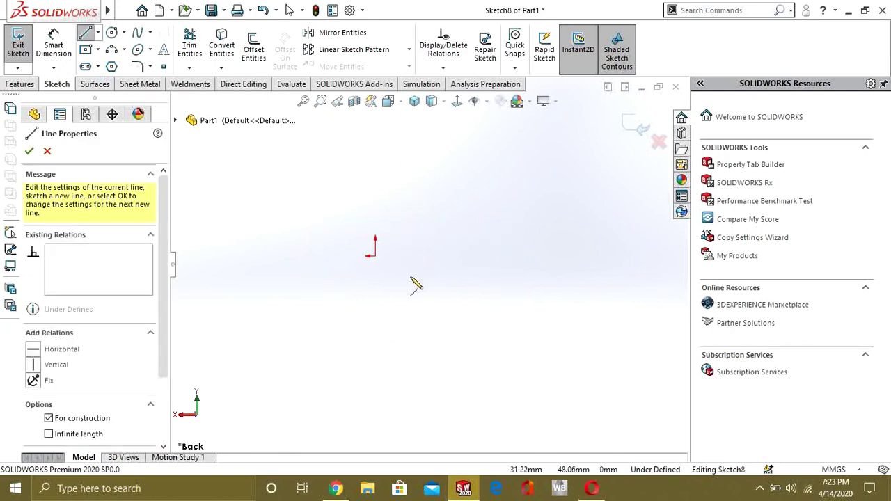
{"action": "left_click", "coordinate": [410, 349]}
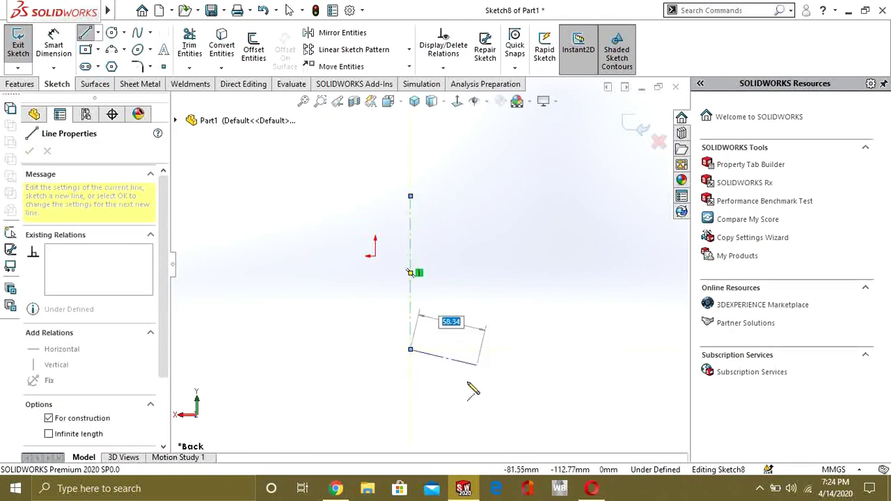
{"action": "key", "text": "Escape"}
{"action": "scroll", "coordinate": [467, 335], "scroll_direction": "up", "scroll_amount": 3}
{"action": "scroll", "coordinate": [465, 336], "scroll_direction": "down", "scroll_amount": 2}
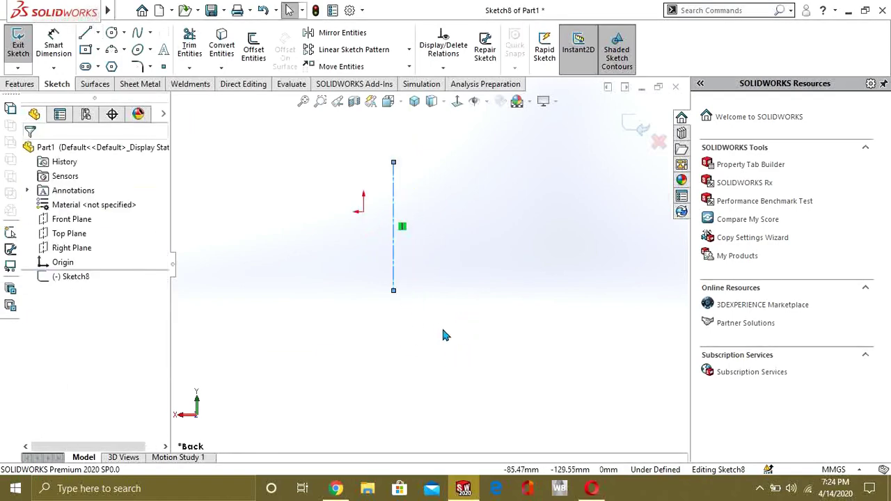
{"action": "left_click", "coordinate": [98, 33]}
{"action": "left_click", "coordinate": [101, 65]}
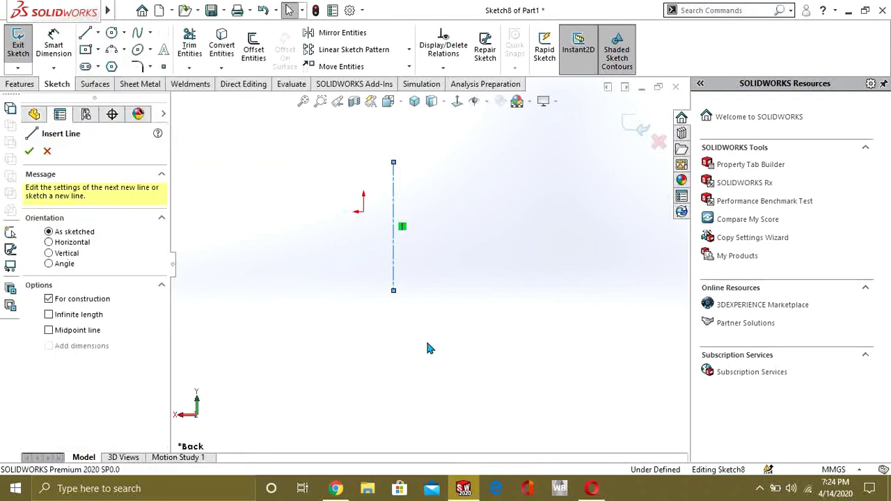
{"action": "left_click", "coordinate": [298, 342]}
{"action": "left_click", "coordinate": [562, 342]}
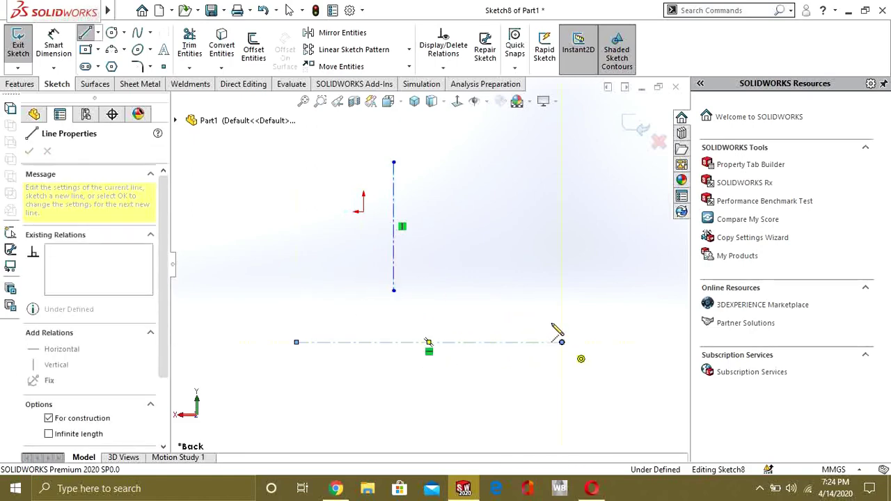
{"action": "key", "text": "Escape"}
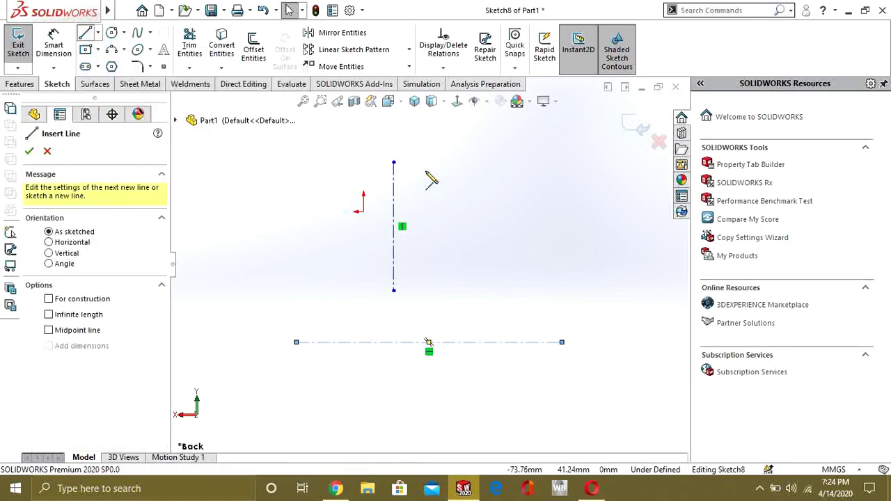
- Draw the closed profile with an angled, stepped outer side, then exit the sketch
{"action": "left_click", "coordinate": [404, 167]}
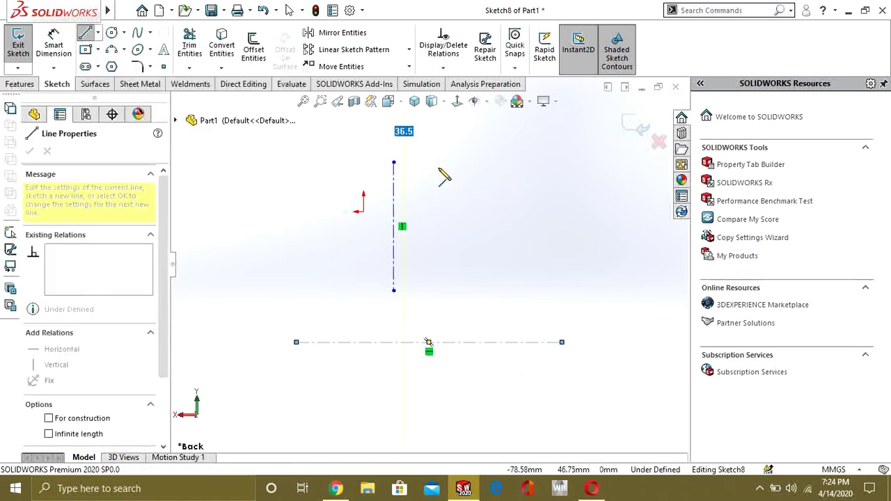
{"action": "left_click", "coordinate": [443, 167]}
{"action": "left_click", "coordinate": [505, 218]}
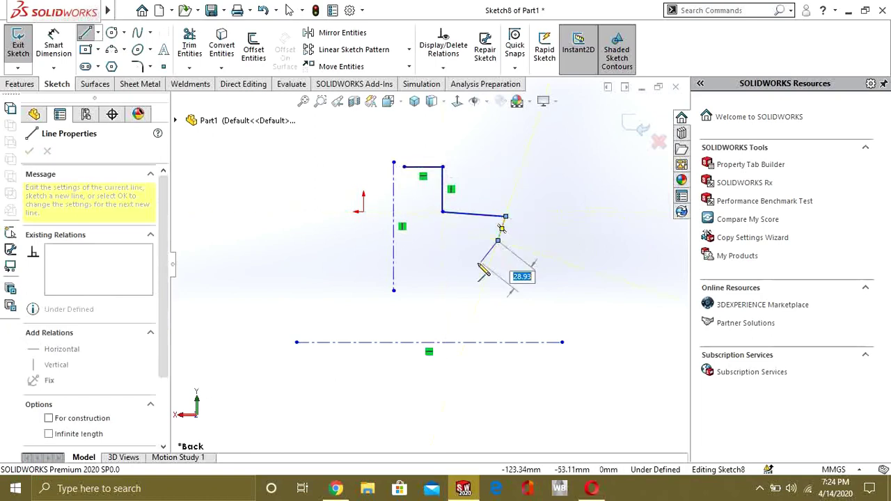
{"action": "left_click", "coordinate": [498, 241]}
{"action": "left_click", "coordinate": [513, 279]}
{"action": "left_click", "coordinate": [513, 305]}
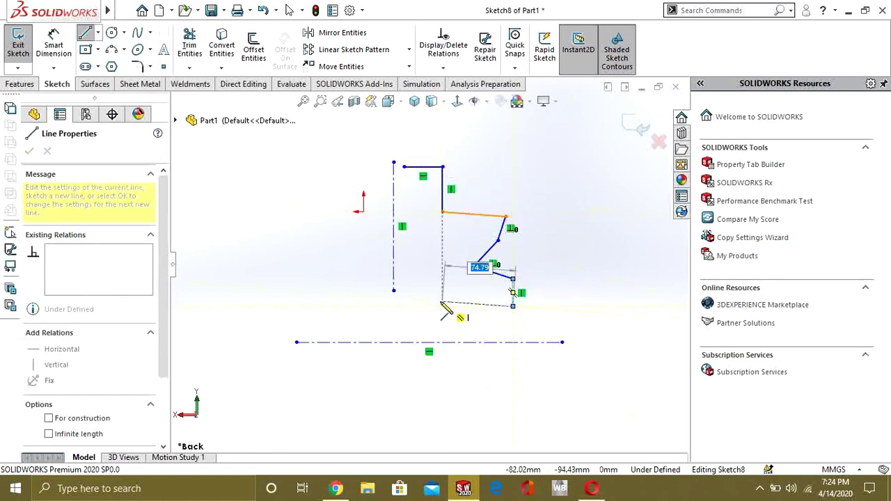
{"action": "left_click", "coordinate": [403, 307]}
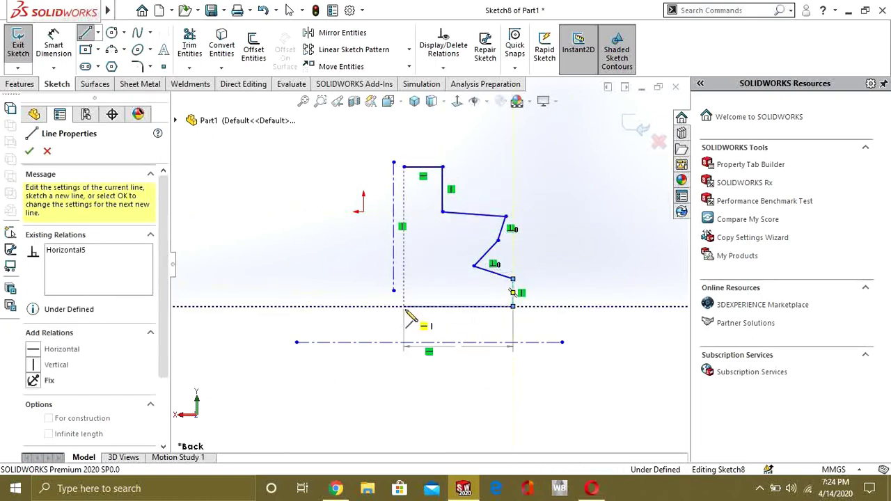
{"action": "left_click", "coordinate": [404, 167]}
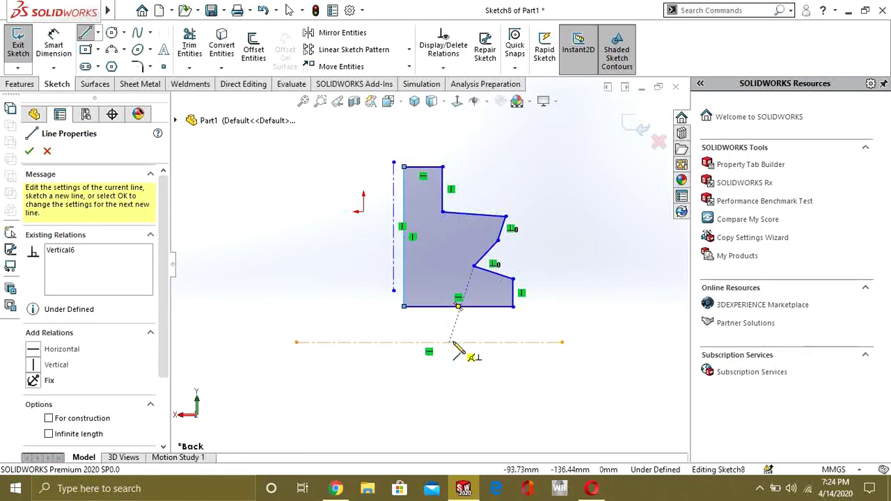
{"action": "left_click", "coordinate": [18, 44]}
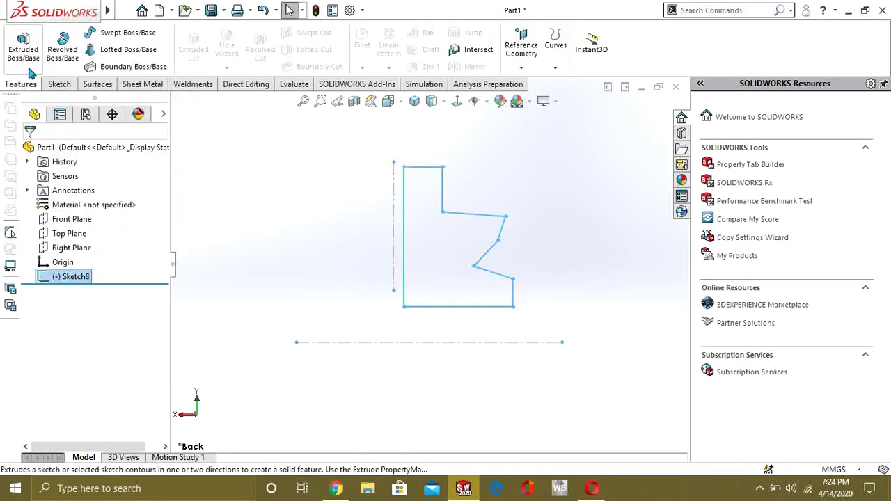
- Revolve the new profile 360° about the horizontal centerline into a round stepped solid
{"action": "left_click", "coordinate": [62, 47]}
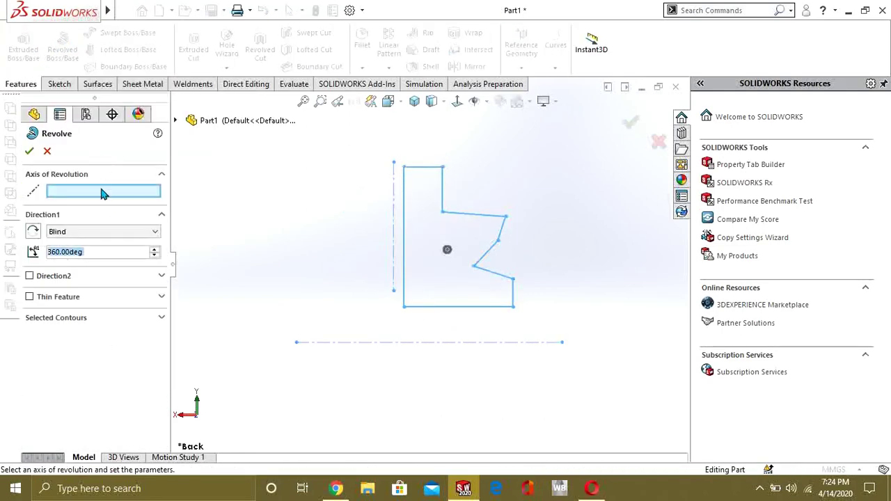
{"action": "left_click", "coordinate": [474, 343]}
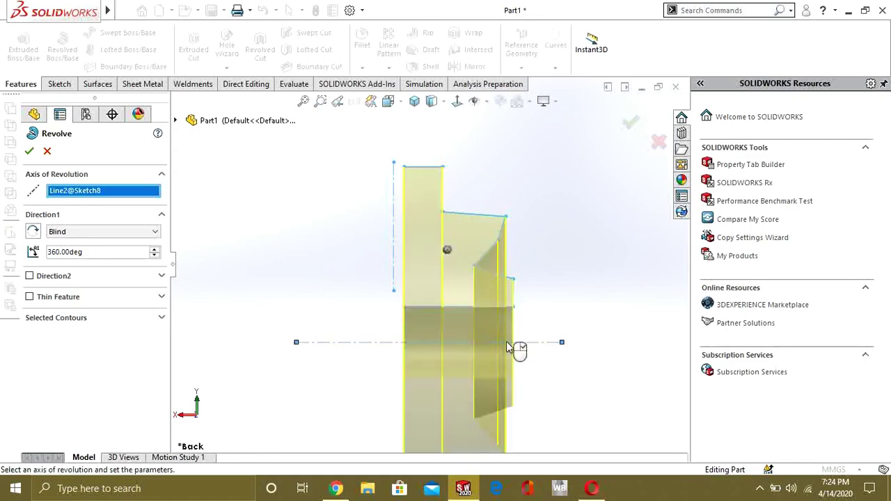
{"action": "mouse_move", "coordinate": [513, 350]}
{"action": "middle_mouse_down"}
{"action": "mouse_move", "coordinate": [549, 287]}
{"action": "mouse_move", "coordinate": [478, 298]}
{"action": "middle_mouse_up"}
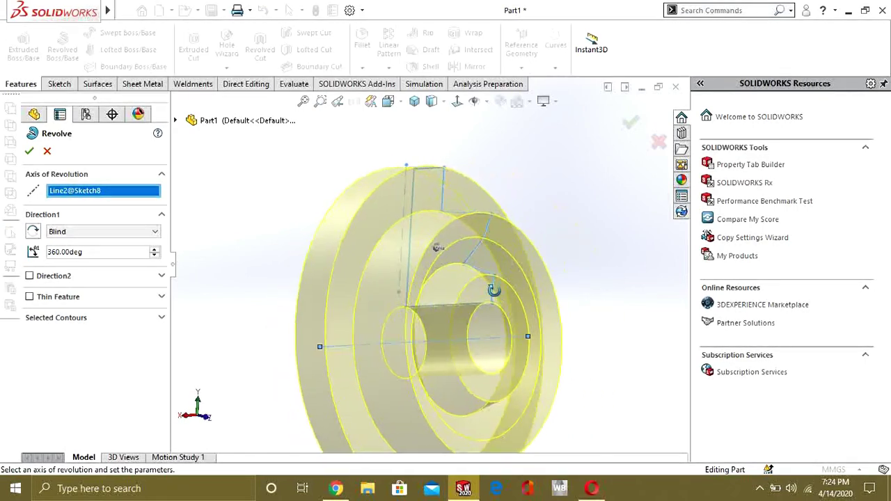
{"action": "scroll", "coordinate": [478, 298], "scroll_direction": "down", "scroll_amount": 3}
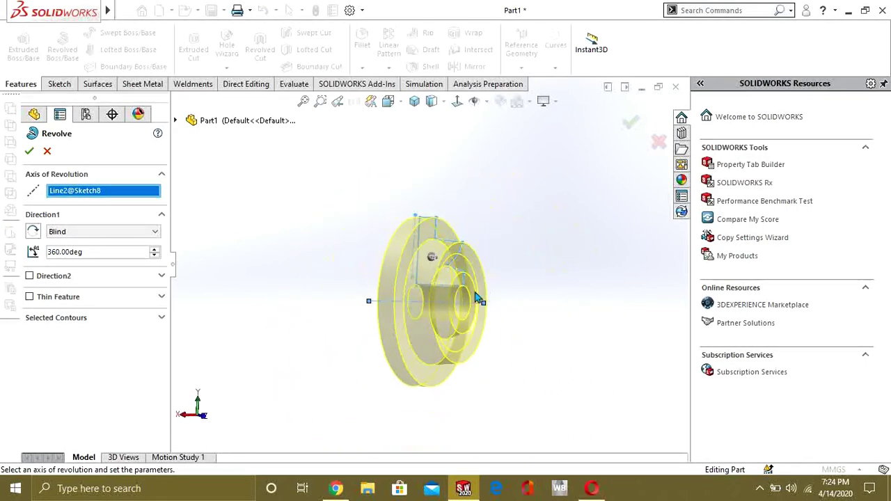
{"action": "left_click", "coordinate": [28, 154]}
{"action": "mouse_move", "coordinate": [502, 278]}
{"action": "middle_mouse_down"}
{"action": "mouse_move", "coordinate": [551, 286]}
{"action": "mouse_move", "coordinate": [528, 327]}
{"action": "mouse_move", "coordinate": [459, 317]}
{"action": "mouse_move", "coordinate": [449, 330]}
{"action": "mouse_move", "coordinate": [455, 306]}
{"action": "middle_mouse_up"}
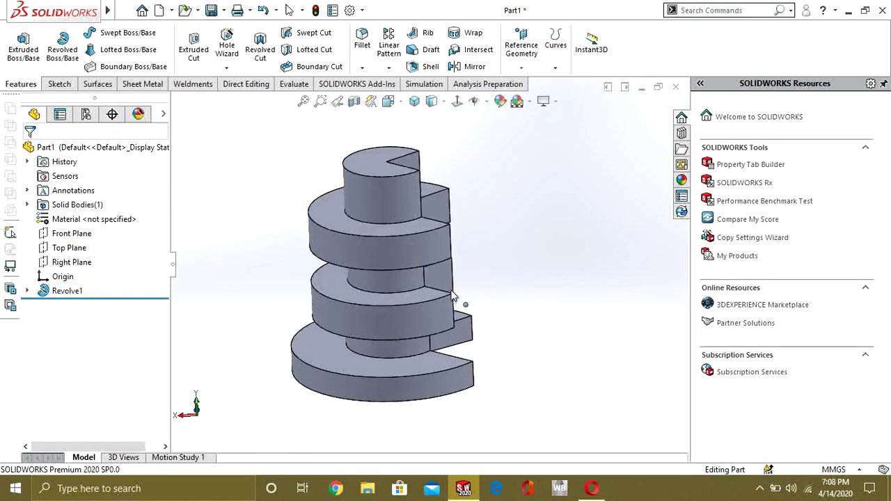
{"action": "mouse_move", "coordinate": [452, 296]}
{"action": "middle_mouse_down"}
{"action": "mouse_move", "coordinate": [455, 278]}
{"action": "mouse_move", "coordinate": [404, 309]}
{"action": "middle_mouse_up"}
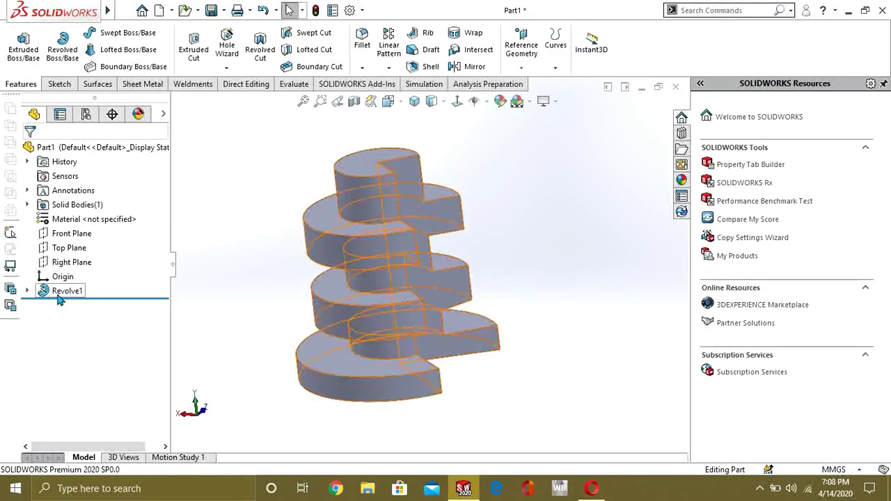
- Delete Revolve1 and Sketch1, confirming each deletion
{"action": "left_click", "coordinate": [61, 292]}
{"action": "key", "text": "Delete"}
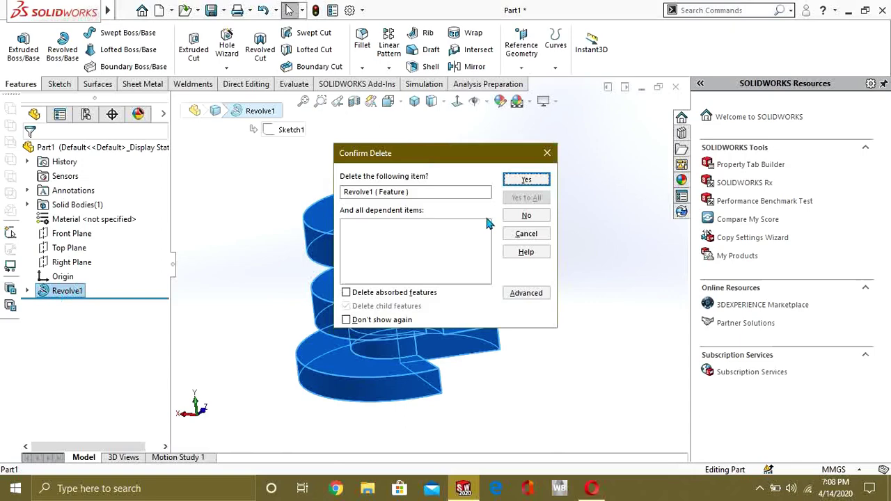
{"action": "left_click", "coordinate": [525, 179]}
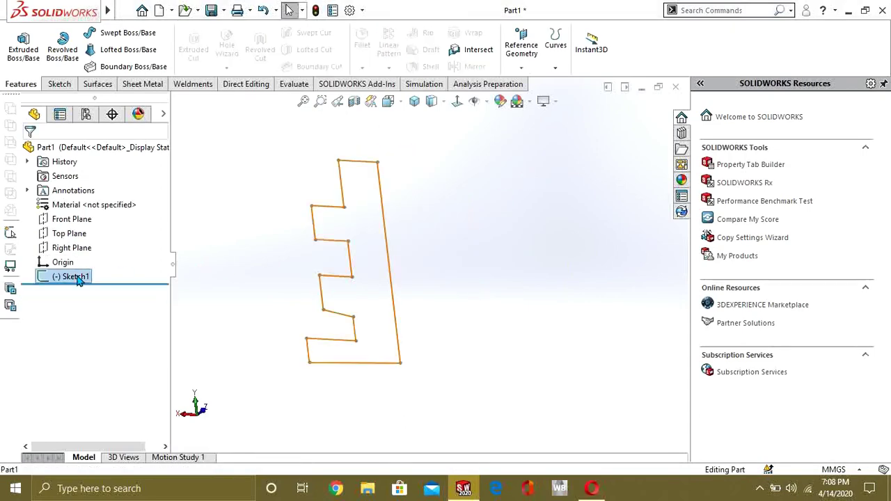
{"action": "left_click", "coordinate": [76, 277]}
{"action": "key", "text": "Delete"}
{"action": "left_click", "coordinate": [526, 181]}
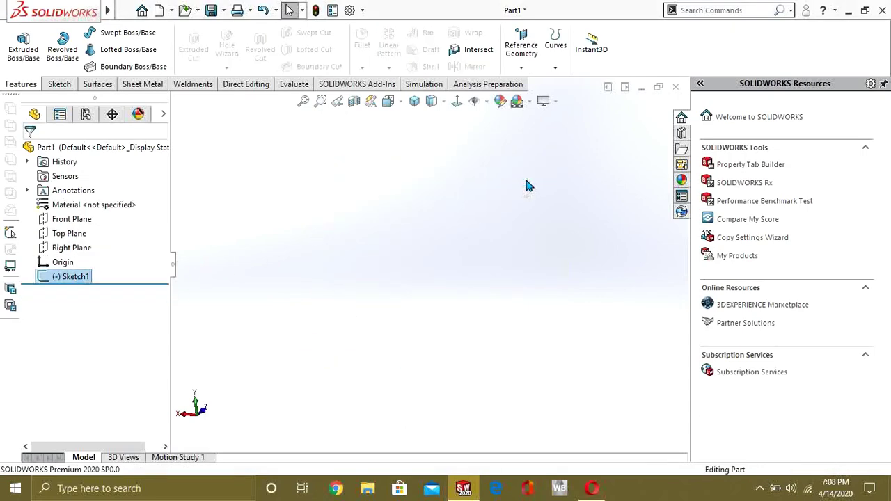
- Open a new sketch on the Front Plane, viewed straight on
{"action": "left_click", "coordinate": [66, 219]}
{"action": "left_click", "coordinate": [59, 84]}
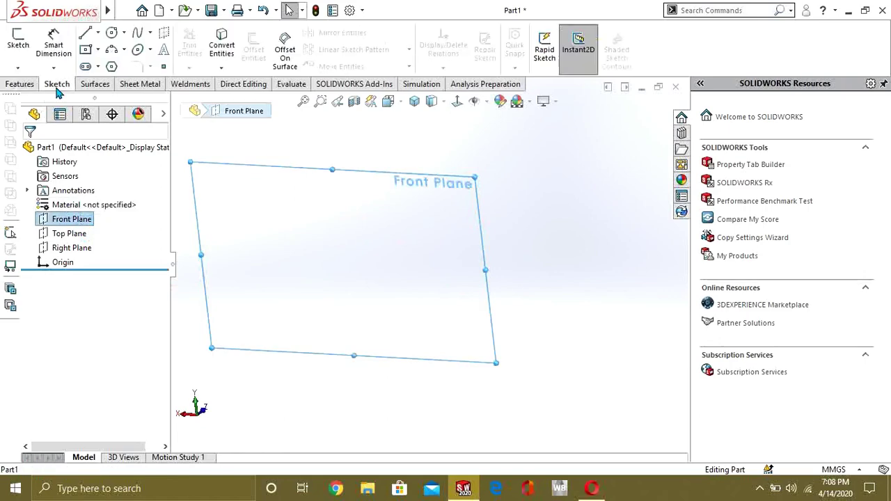
{"action": "left_click", "coordinate": [18, 45]}
{"action": "left_click", "coordinate": [457, 101]}
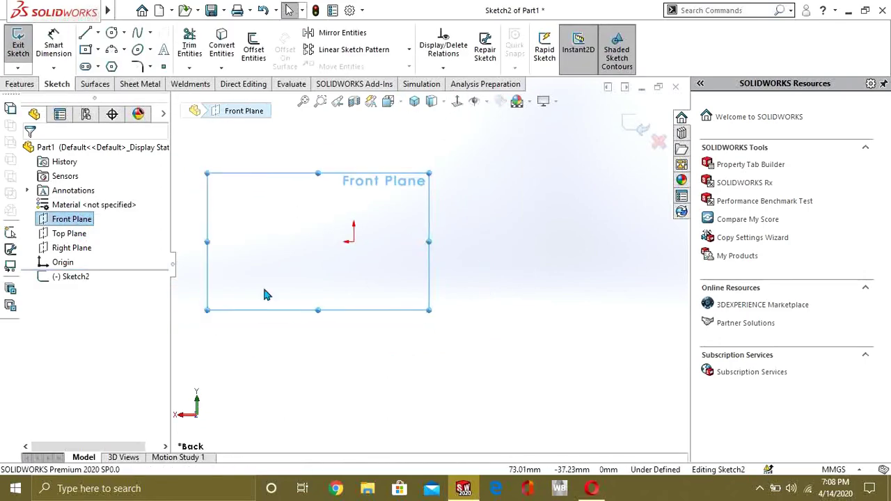
- Draw a thin centre rectangle about 219 mm wide and start an extrusion
{"action": "left_click", "coordinate": [85, 49]}
{"action": "left_click", "coordinate": [410, 321]}
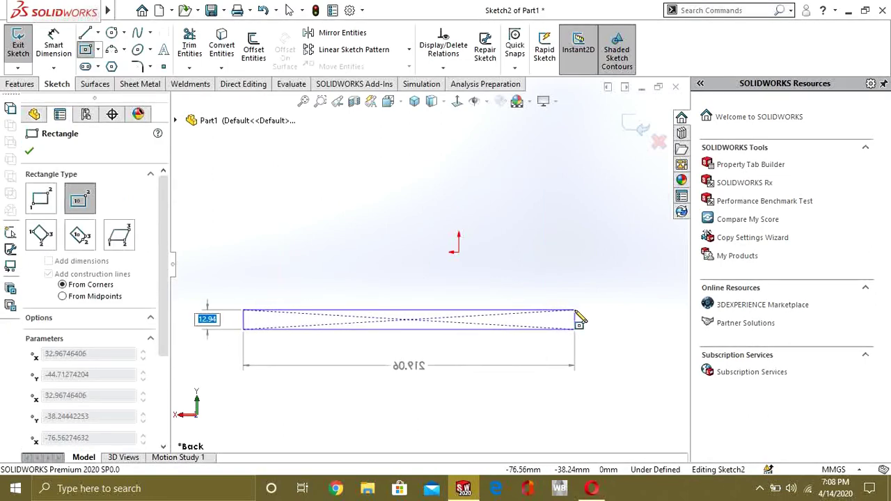
{"action": "left_click", "coordinate": [576, 312]}
{"action": "left_click", "coordinate": [31, 152]}
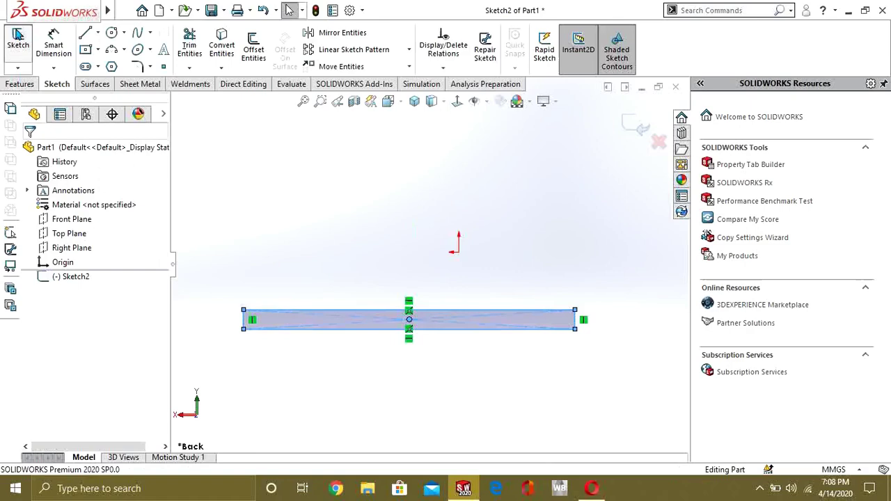
{"action": "left_click", "coordinate": [19, 84]}
- Extrude the rectangle 192 mm into a flat plate
{"action": "left_click", "coordinate": [23, 45]}
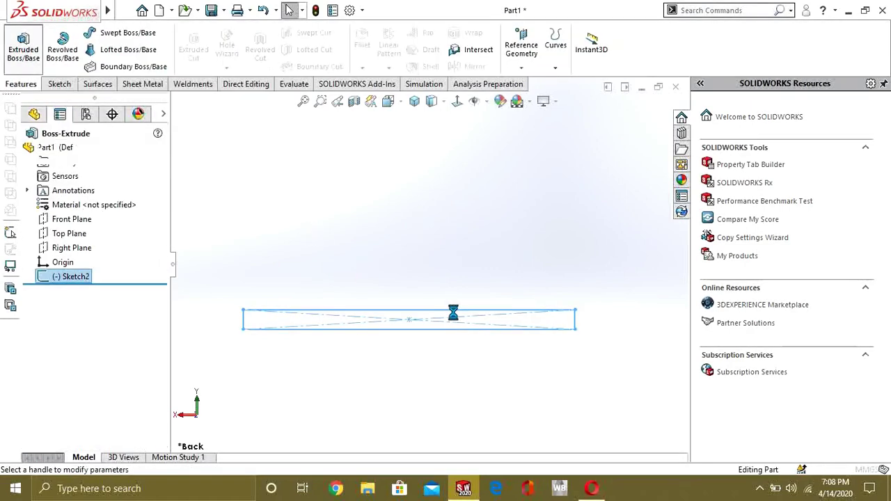
{"action": "left_click_drag", "start_coordinate": [436, 296], "coordinate": [437, 239]}
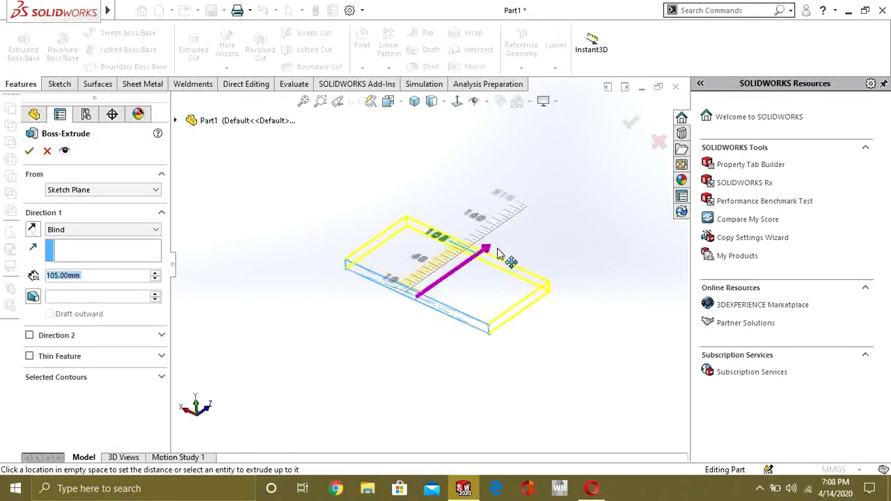
{"action": "left_click", "coordinate": [28, 153]}
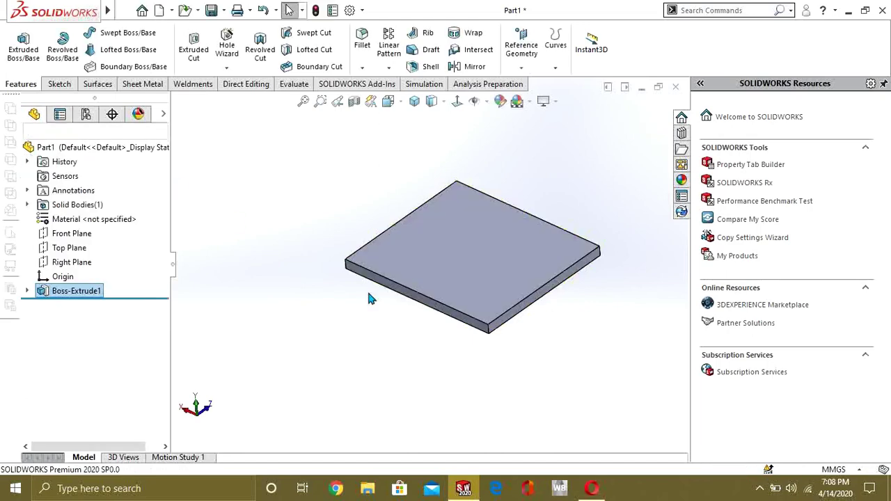
{"action": "mouse_move", "coordinate": [428, 261]}
{"action": "middle_mouse_down"}
{"action": "mouse_move", "coordinate": [527, 219]}
{"action": "mouse_move", "coordinate": [484, 245]}
{"action": "middle_mouse_up"}
{"action": "scroll", "coordinate": [486, 245], "scroll_direction": "down", "scroll_amount": 2}
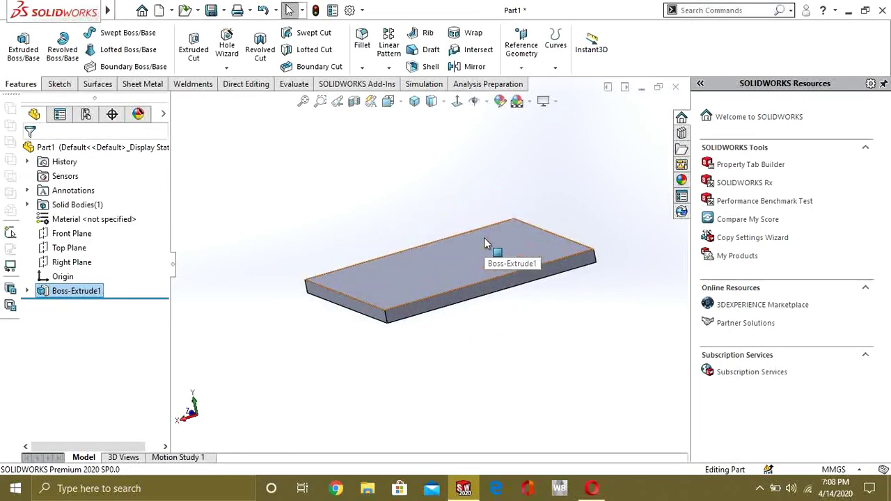
- Edit Boss-Extrude1 to use the Mid Plane end condition
{"action": "right_click", "coordinate": [77, 291]}
{"action": "left_click", "coordinate": [81, 165]}
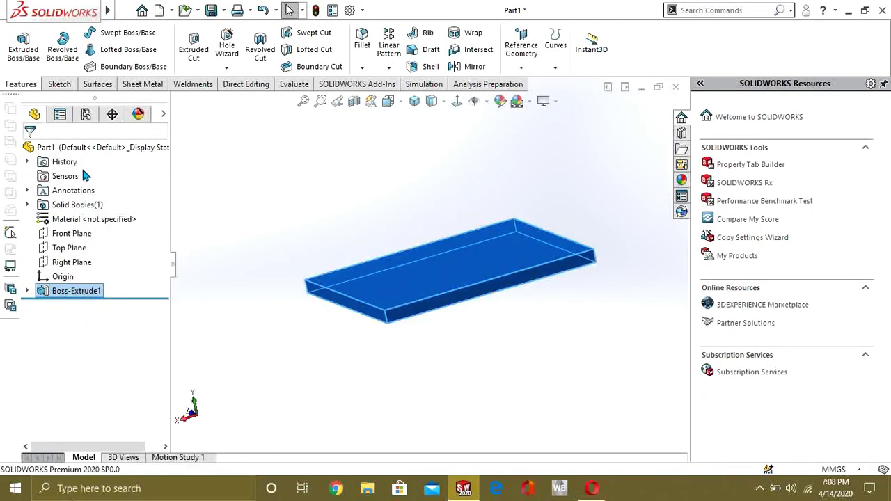
{"action": "left_click", "coordinate": [105, 230]}
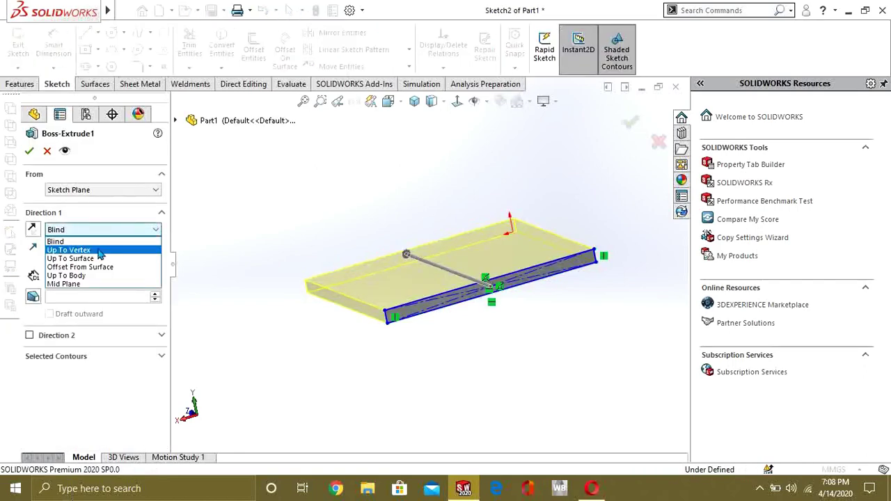
{"action": "left_click", "coordinate": [78, 285]}
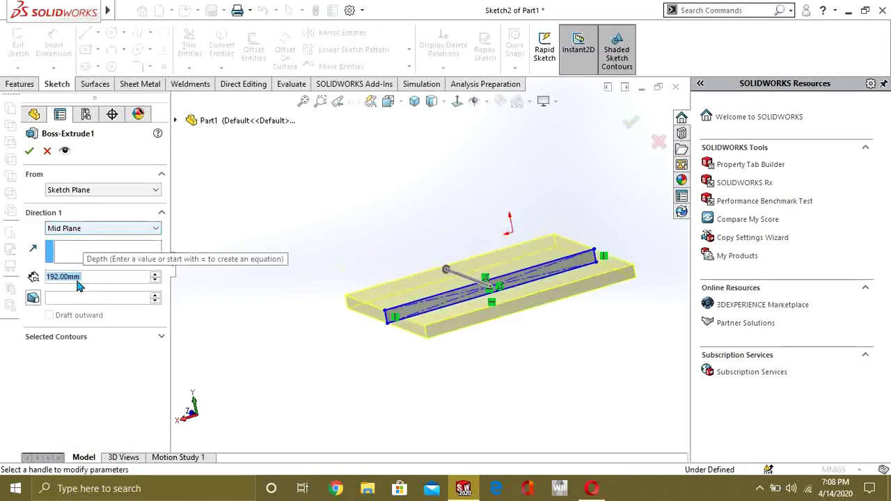
{"action": "left_click", "coordinate": [29, 151]}
{"action": "mouse_move", "coordinate": [562, 207]}
{"action": "middle_mouse_down"}
{"action": "mouse_move", "coordinate": [454, 292]}
{"action": "mouse_move", "coordinate": [492, 284]}
{"action": "mouse_move", "coordinate": [507, 255]}
{"action": "mouse_move", "coordinate": [473, 287]}
{"action": "mouse_move", "coordinate": [484, 289]}
{"action": "mouse_move", "coordinate": [478, 310]}
{"action": "mouse_move", "coordinate": [497, 225]}
{"action": "mouse_move", "coordinate": [495, 281]}
{"action": "middle_mouse_up"}
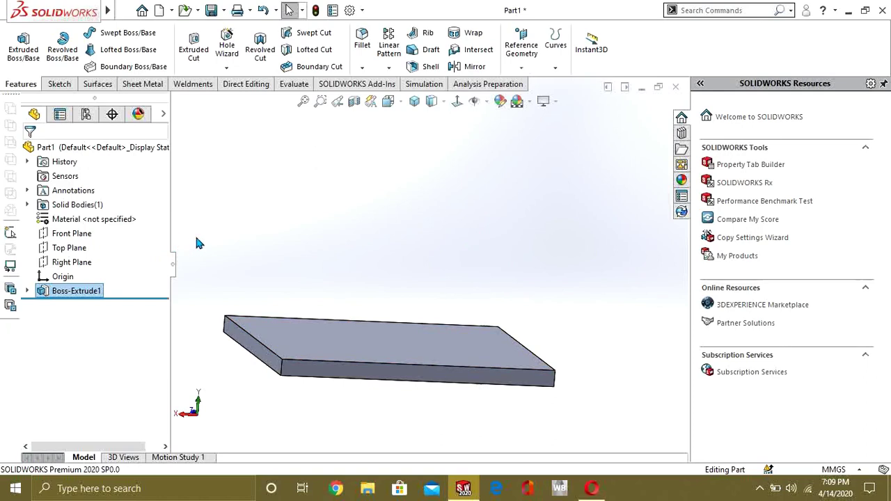
- Open a sketch on the Front Plane and draw a small circle above the plate
{"action": "left_click", "coordinate": [74, 237]}
{"action": "left_click", "coordinate": [59, 84]}
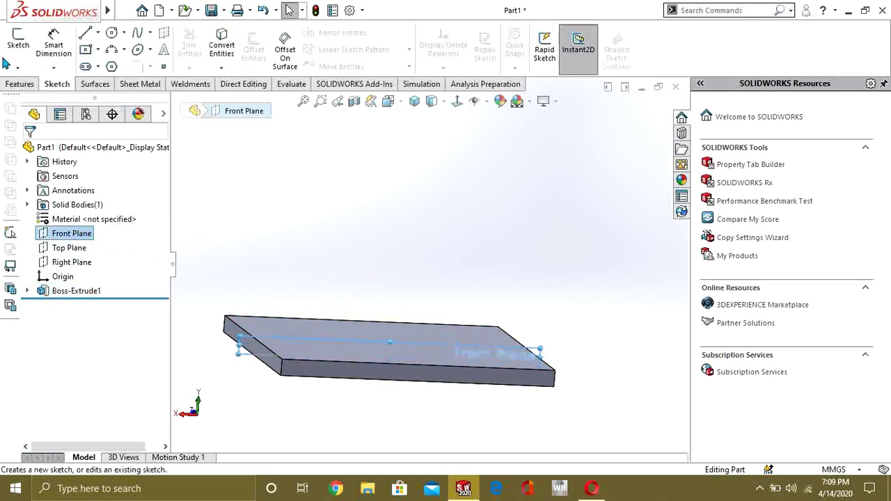
{"action": "left_click", "coordinate": [18, 45]}
{"action": "left_click", "coordinate": [388, 101]}
{"action": "left_click", "coordinate": [432, 122]}
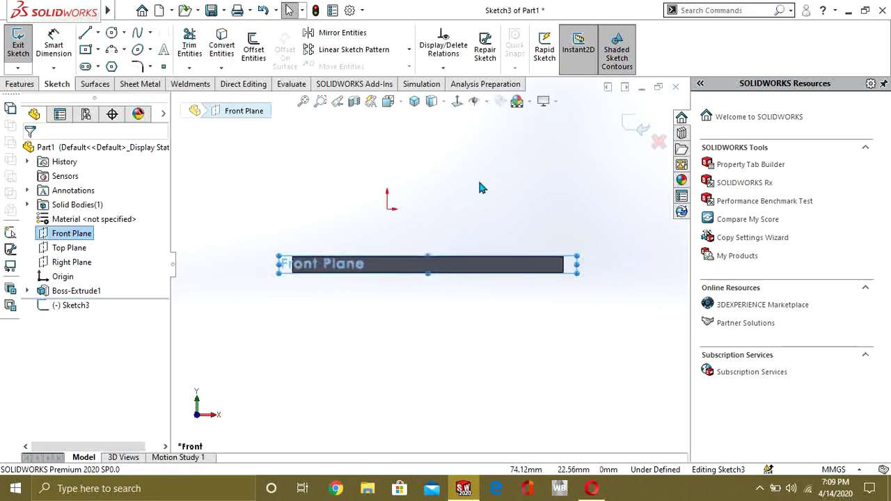
{"action": "left_click", "coordinate": [116, 39]}
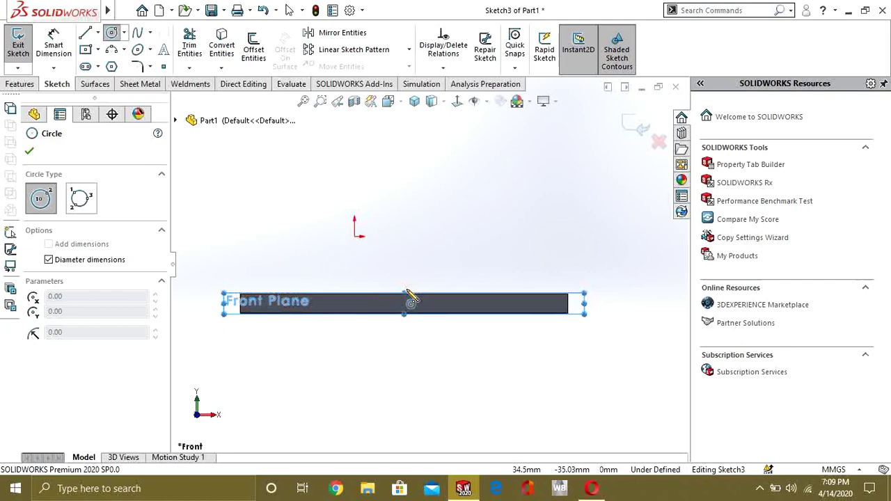
{"action": "left_click", "coordinate": [404, 184]}
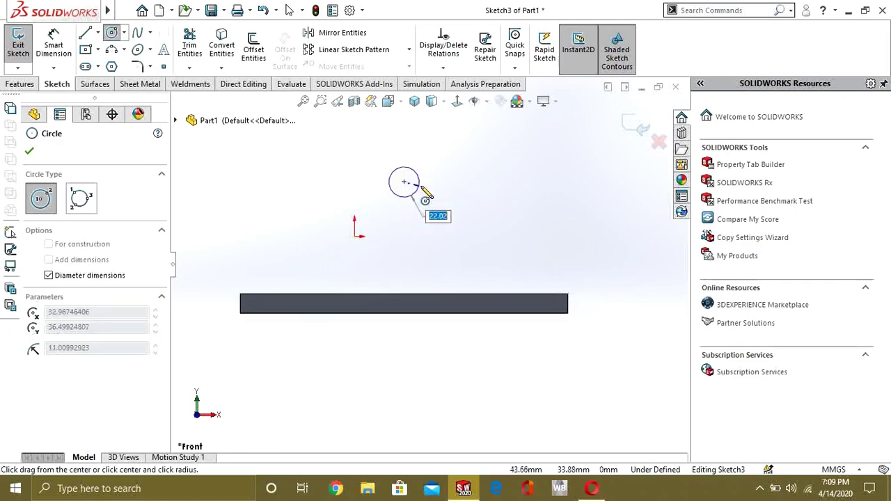
{"action": "left_click", "coordinate": [424, 181]}
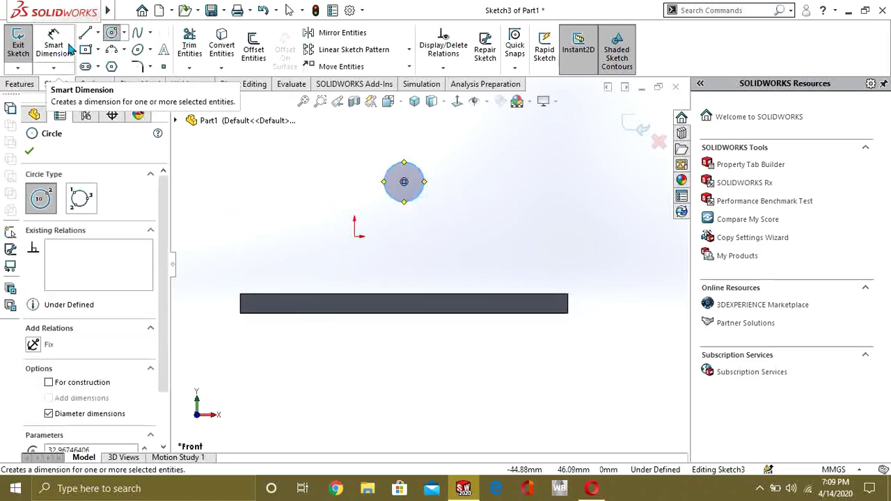
- Draw a centreline along the plate's top edge from corner to corner
{"action": "left_click", "coordinate": [97, 33]}
{"action": "left_click", "coordinate": [106, 65]}
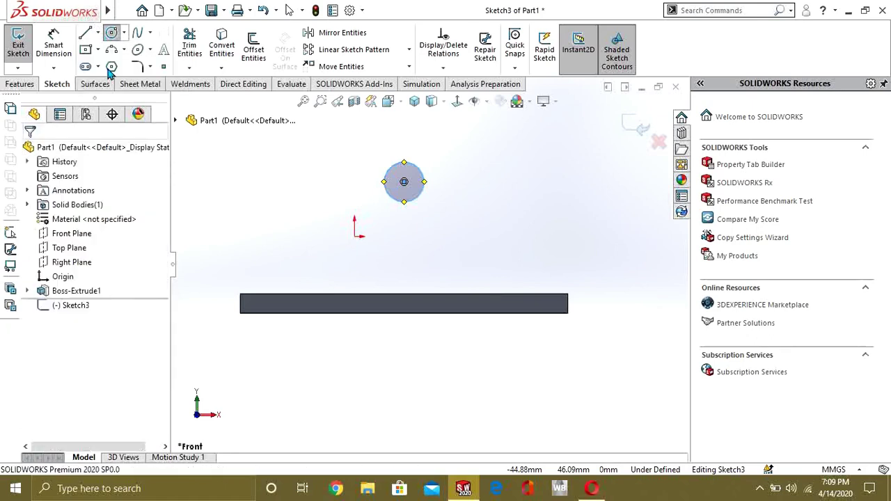
{"action": "left_click", "coordinate": [241, 294]}
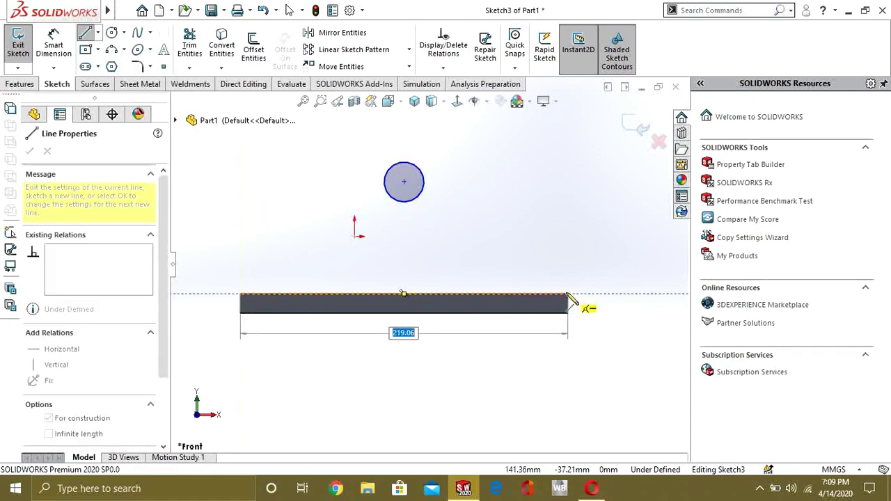
{"action": "left_click", "coordinate": [567, 295]}
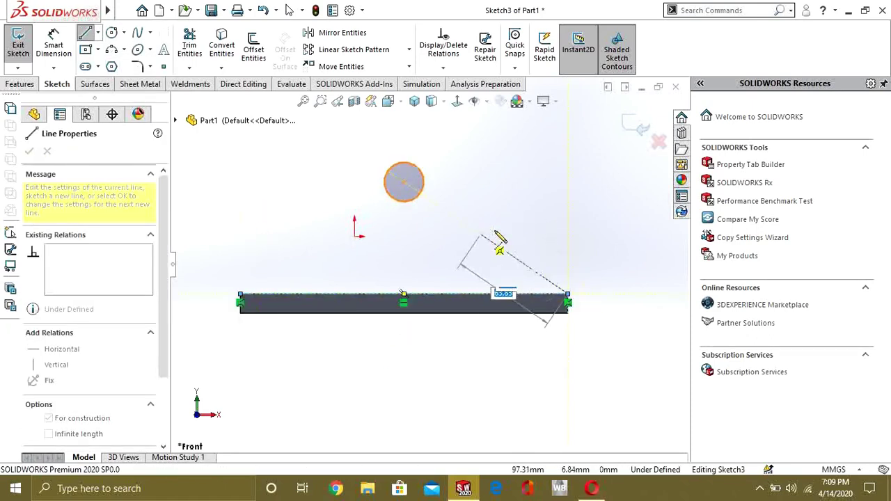
{"action": "key", "text": "Escape"}
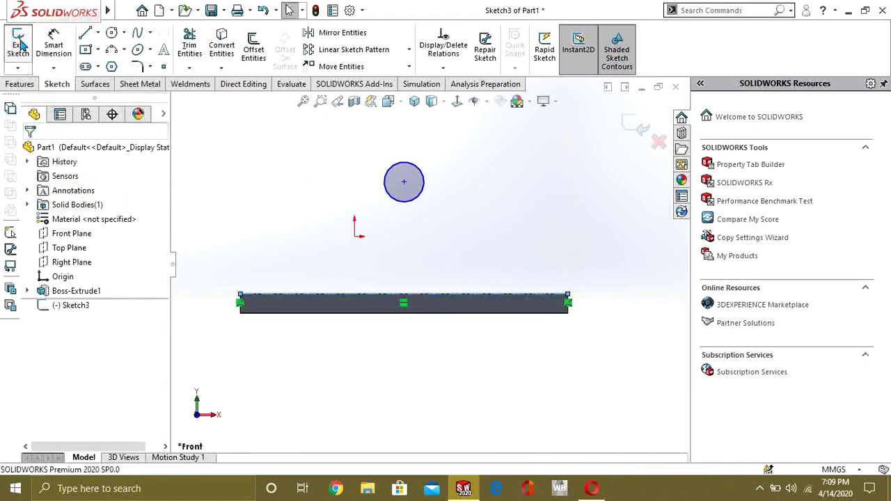
- Exit the sketch and preview a revolve of the circle about the centreline
{"action": "left_click", "coordinate": [19, 43]}
{"action": "left_click", "coordinate": [28, 84]}
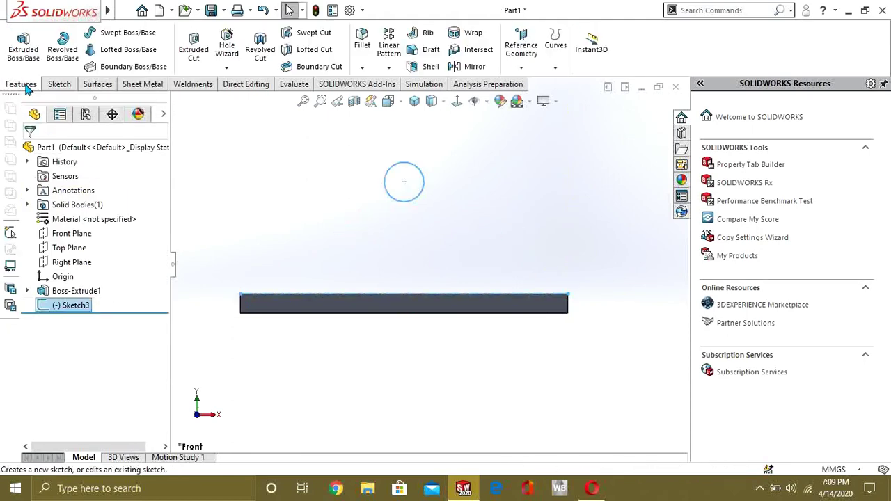
{"action": "left_click", "coordinate": [62, 45]}
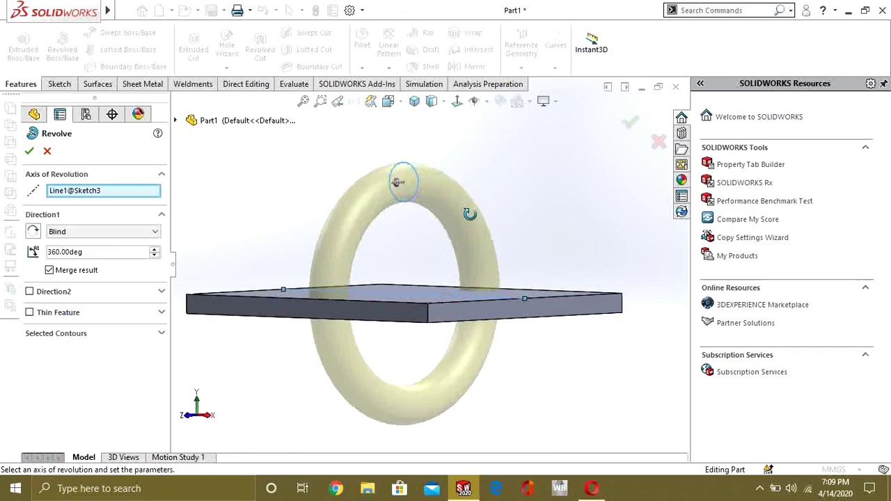
{"action": "middle_click_drag", "start_coordinate": [443, 268], "coordinate": [393, 198]}
{"action": "scroll", "coordinate": [397, 209], "scroll_direction": "down", "scroll_amount": 3}
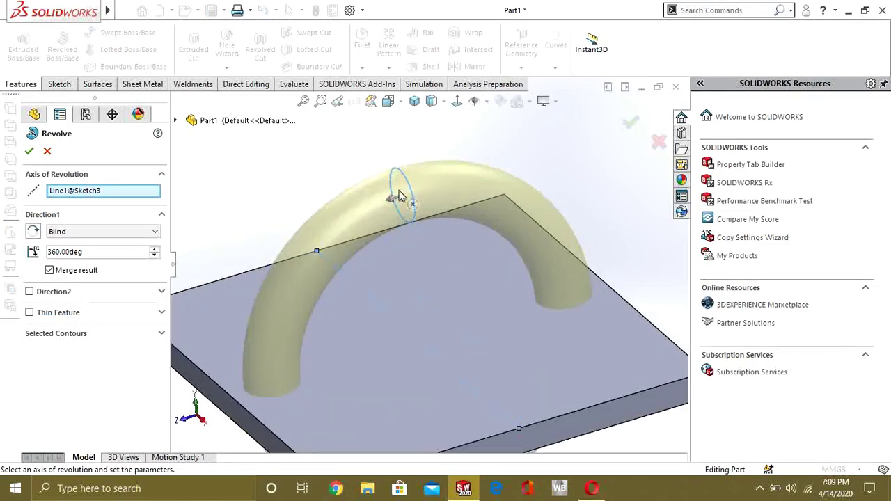
{"action": "scroll", "coordinate": [400, 233], "scroll_direction": "down", "scroll_amount": 3}
{"action": "scroll", "coordinate": [401, 238], "scroll_direction": "down", "scroll_amount": 2}
{"action": "scroll", "coordinate": [401, 238], "scroll_direction": "up", "scroll_amount": 3}
- View the ring preview from above and open the Direction 1 end-condition list
{"action": "mouse_move", "coordinate": [410, 259]}
{"action": "middle_mouse_down"}
{"action": "mouse_move", "coordinate": [420, 258]}
{"action": "mouse_move", "coordinate": [422, 278]}
{"action": "mouse_move", "coordinate": [425, 270]}
{"action": "mouse_move", "coordinate": [424, 362]}
{"action": "middle_mouse_up"}
{"action": "scroll", "coordinate": [383, 378], "scroll_direction": "up", "scroll_amount": 3}
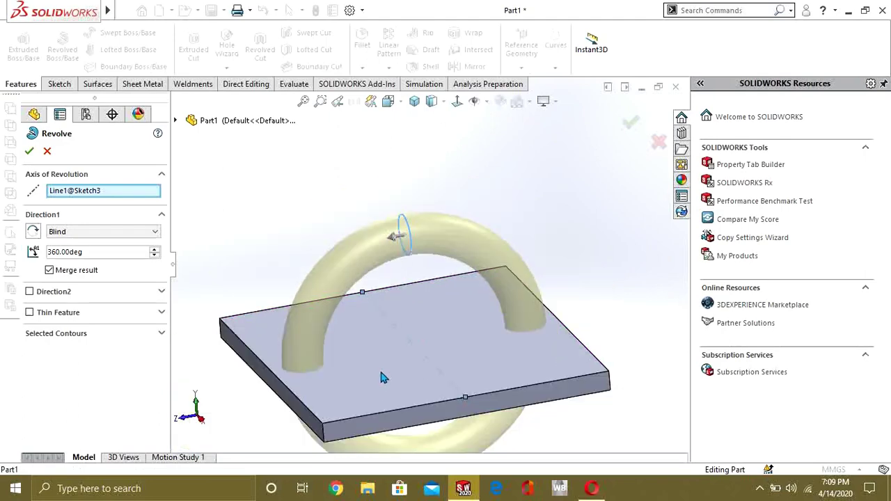
{"action": "scroll", "coordinate": [400, 334], "scroll_direction": "up", "scroll_amount": 2}
{"action": "mouse_move", "coordinate": [432, 306]}
{"action": "middle_mouse_down"}
{"action": "mouse_move", "coordinate": [416, 293]}
{"action": "mouse_move", "coordinate": [426, 299]}
{"action": "middle_mouse_up"}
{"action": "scroll", "coordinate": [429, 301], "scroll_direction": "down", "scroll_amount": 1}
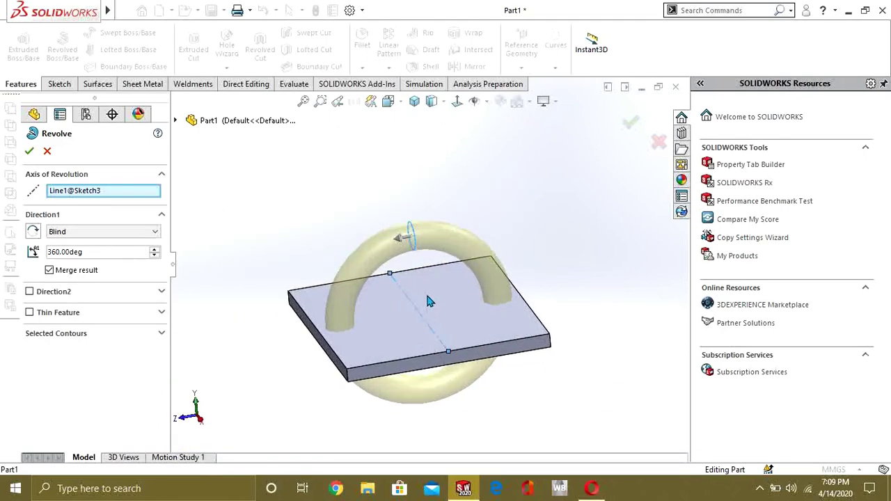
{"action": "left_click", "coordinate": [98, 237]}
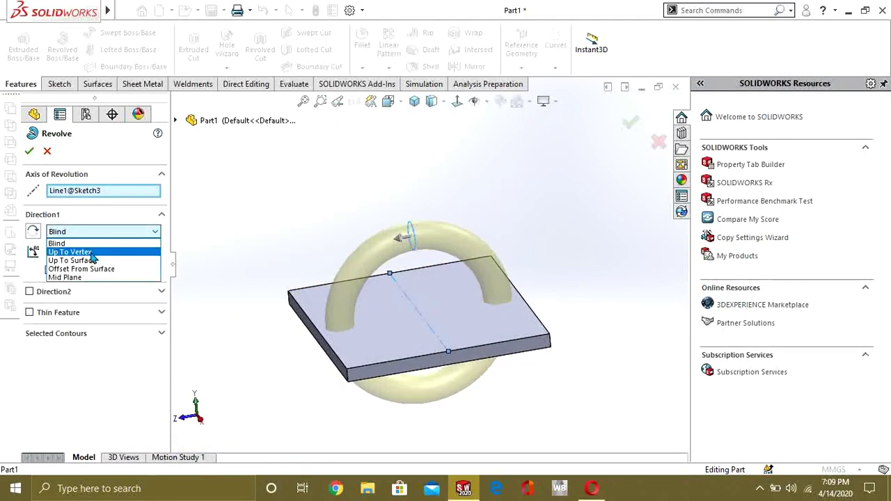
- Try ending the tube revolve's first direction at a plate corner vertex
{"action": "left_click", "coordinate": [91, 252]}
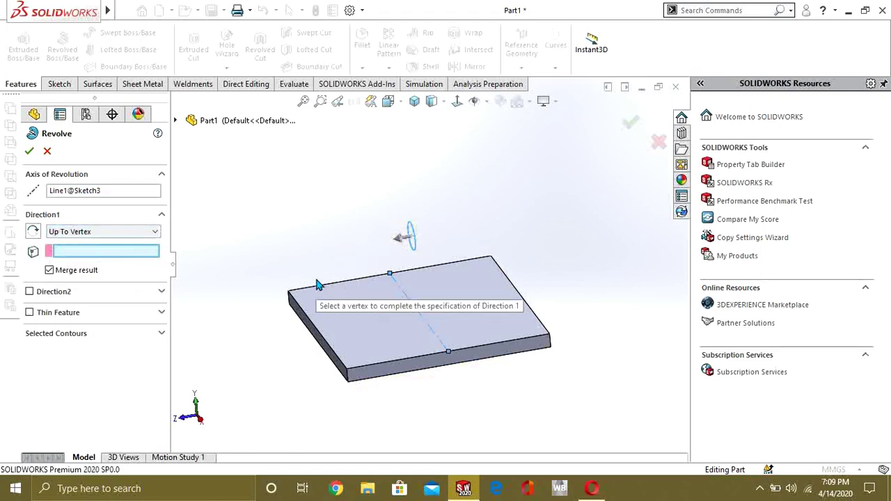
{"action": "scroll", "coordinate": [339, 317], "scroll_direction": "down", "scroll_amount": 2}
{"action": "mouse_move", "coordinate": [343, 327]}
{"action": "middle_mouse_down"}
{"action": "mouse_move", "coordinate": [334, 313]}
{"action": "mouse_move", "coordinate": [354, 323]}
{"action": "middle_mouse_up"}
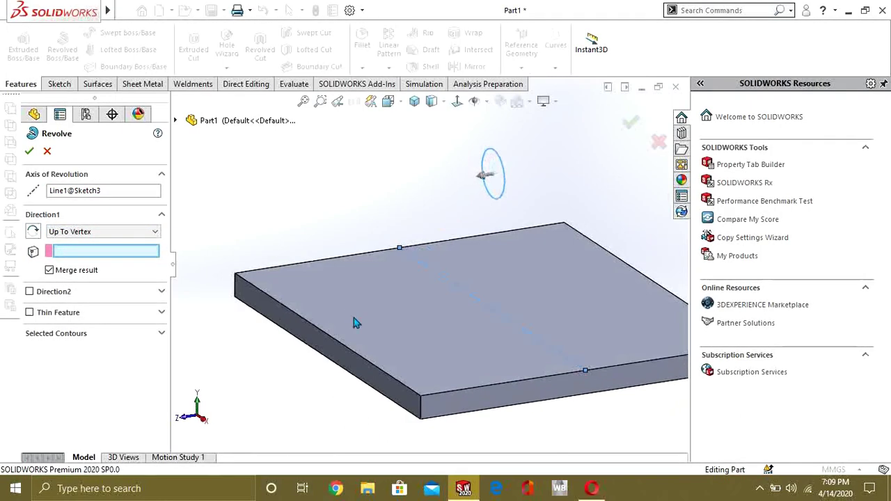
{"action": "left_click", "coordinate": [237, 277]}
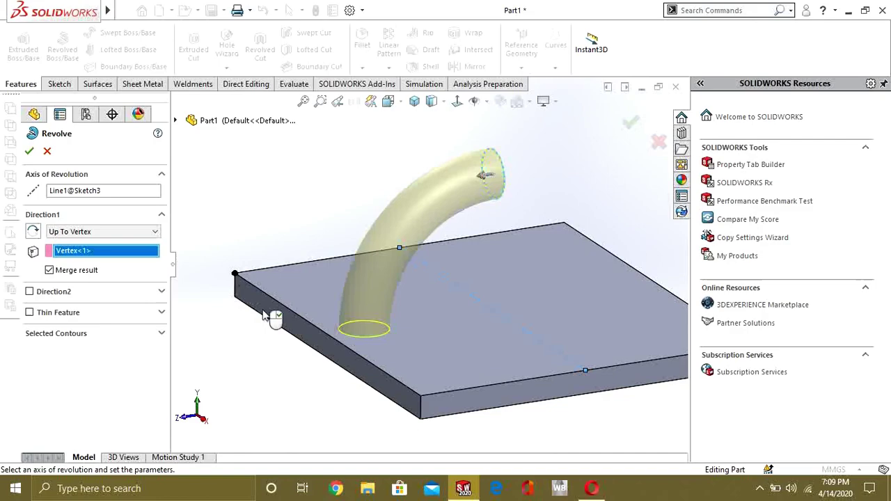
{"action": "mouse_move", "coordinate": [432, 311]}
{"action": "middle_mouse_down"}
{"action": "mouse_move", "coordinate": [426, 297]}
{"action": "mouse_move", "coordinate": [486, 279]}
{"action": "mouse_move", "coordinate": [408, 264]}
{"action": "mouse_move", "coordinate": [404, 308]}
{"action": "mouse_move", "coordinate": [423, 297]}
{"action": "mouse_move", "coordinate": [457, 318]}
{"action": "mouse_move", "coordinate": [413, 308]}
{"action": "mouse_move", "coordinate": [384, 330]}
{"action": "mouse_move", "coordinate": [459, 311]}
{"action": "mouse_move", "coordinate": [404, 313]}
{"action": "middle_mouse_up"}
- Change the first direction's end condition to Up To Surface instead
{"action": "left_click", "coordinate": [78, 232]}
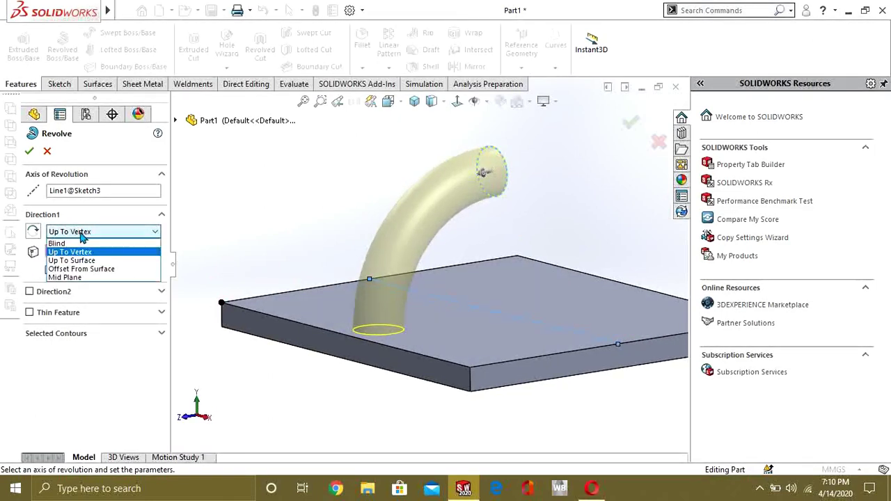
{"action": "left_click", "coordinate": [81, 235]}
{"action": "left_click", "coordinate": [101, 232]}
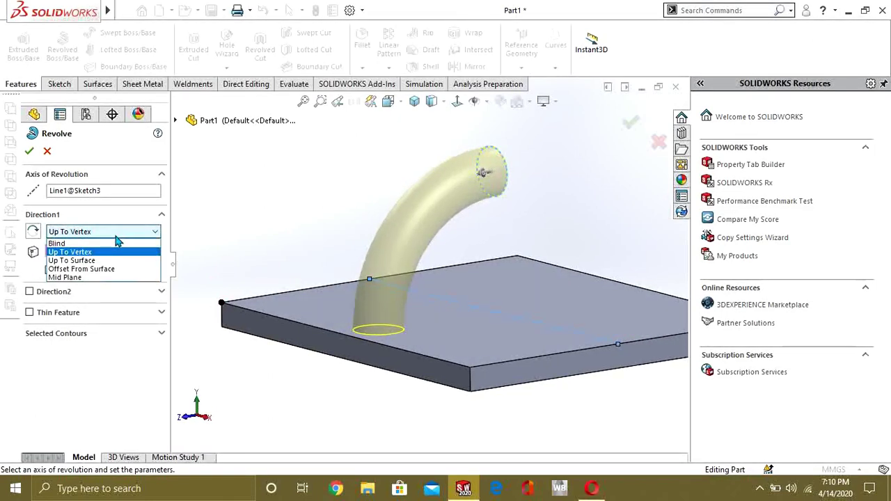
{"action": "left_click", "coordinate": [85, 263]}
{"action": "mouse_move", "coordinate": [408, 322]}
{"action": "middle_mouse_down"}
{"action": "mouse_move", "coordinate": [411, 339]}
{"action": "mouse_move", "coordinate": [412, 308]}
{"action": "mouse_move", "coordinate": [436, 314]}
{"action": "mouse_move", "coordinate": [444, 283]}
{"action": "mouse_move", "coordinate": [418, 294]}
{"action": "mouse_move", "coordinate": [400, 275]}
{"action": "middle_mouse_up"}
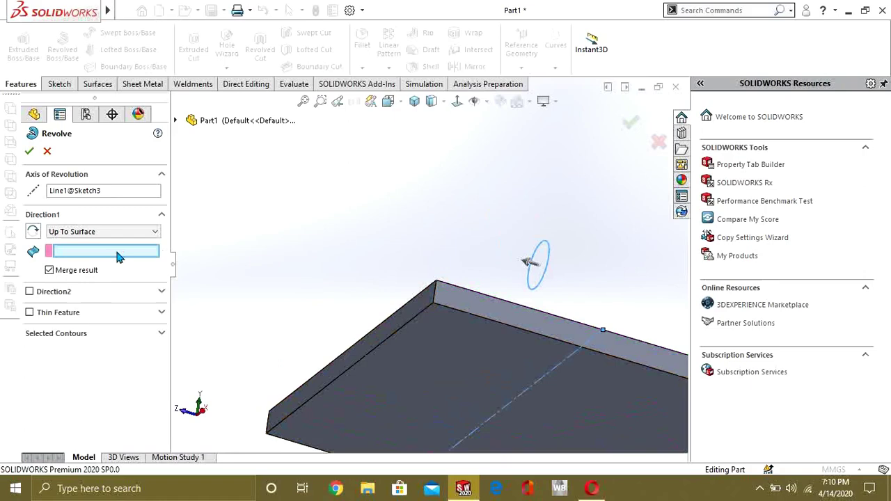
- Make the first direction stop at the plate face
{"action": "left_click", "coordinate": [391, 367]}
{"action": "mouse_move", "coordinate": [474, 368]}
{"action": "middle_mouse_down"}
{"action": "mouse_move", "coordinate": [491, 411]}
{"action": "mouse_move", "coordinate": [330, 327]}
{"action": "mouse_move", "coordinate": [396, 323]}
{"action": "mouse_move", "coordinate": [597, 171]}
{"action": "mouse_move", "coordinate": [477, 373]}
{"action": "mouse_move", "coordinate": [462, 322]}
{"action": "mouse_move", "coordinate": [424, 362]}
{"action": "mouse_move", "coordinate": [393, 306]}
{"action": "mouse_move", "coordinate": [390, 317]}
{"action": "mouse_move", "coordinate": [378, 313]}
{"action": "mouse_move", "coordinate": [386, 333]}
{"action": "middle_mouse_up"}
{"action": "scroll", "coordinate": [393, 307], "scroll_direction": "down", "scroll_amount": 3}
{"action": "scroll", "coordinate": [415, 345], "scroll_direction": "up", "scroll_amount": 3}
{"action": "scroll", "coordinate": [488, 286], "scroll_direction": "up", "scroll_amount": 2}
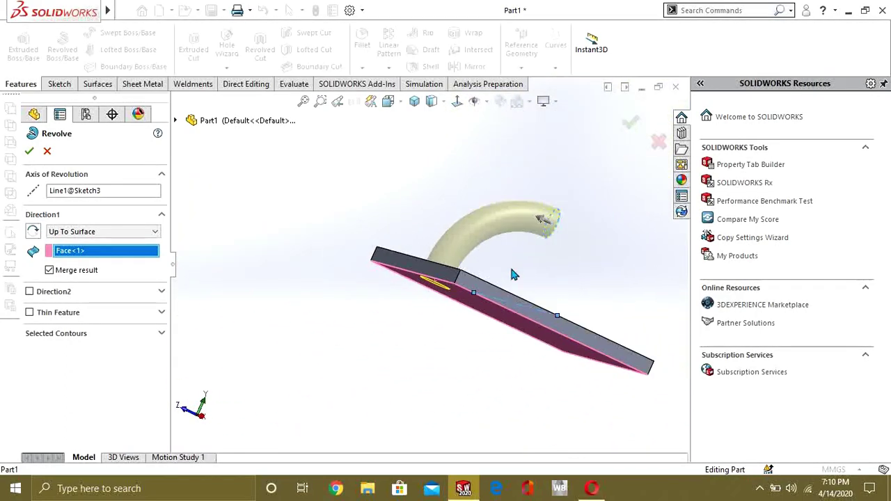
{"action": "scroll", "coordinate": [541, 243], "scroll_direction": "down", "scroll_amount": 1}
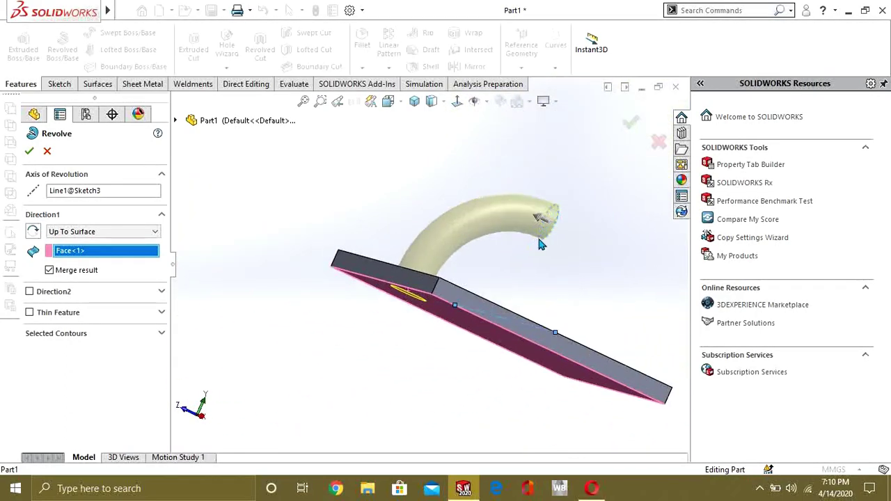
- Add a second revolve direction swept to 50°
{"action": "left_click", "coordinate": [31, 292]}
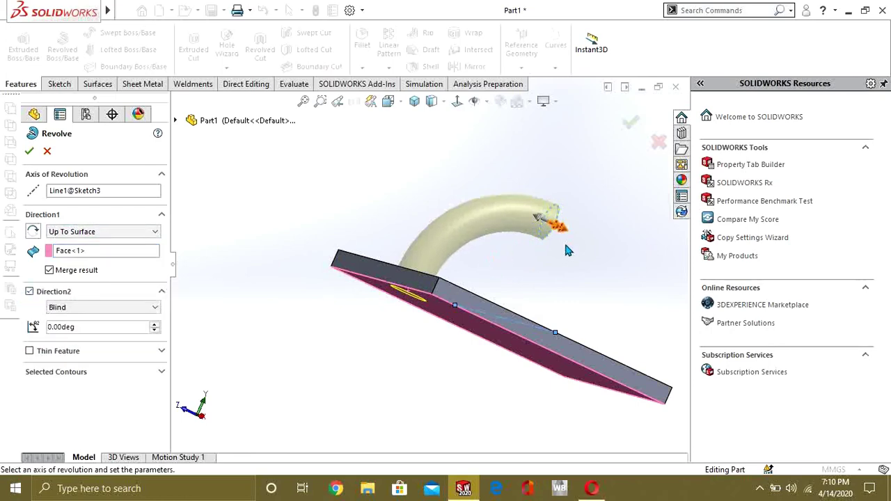
{"action": "middle_click_drag", "start_coordinate": [567, 251], "coordinate": [525, 265]}
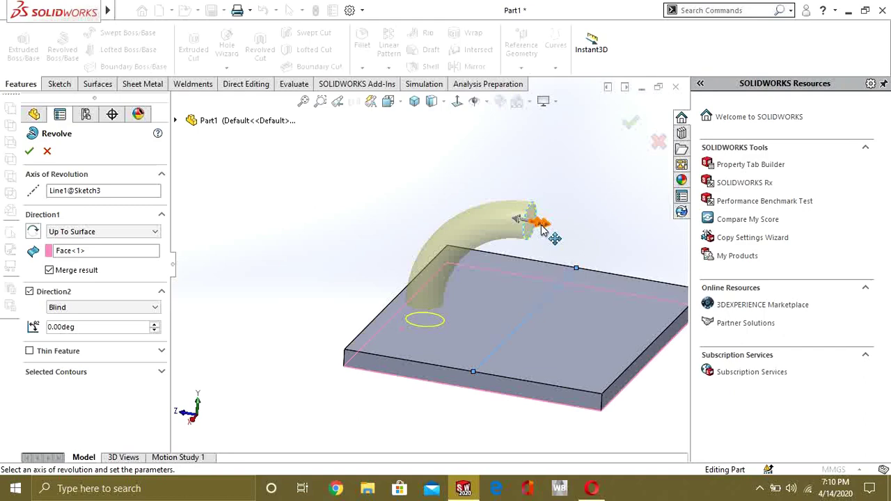
{"action": "left_click", "coordinate": [542, 229]}
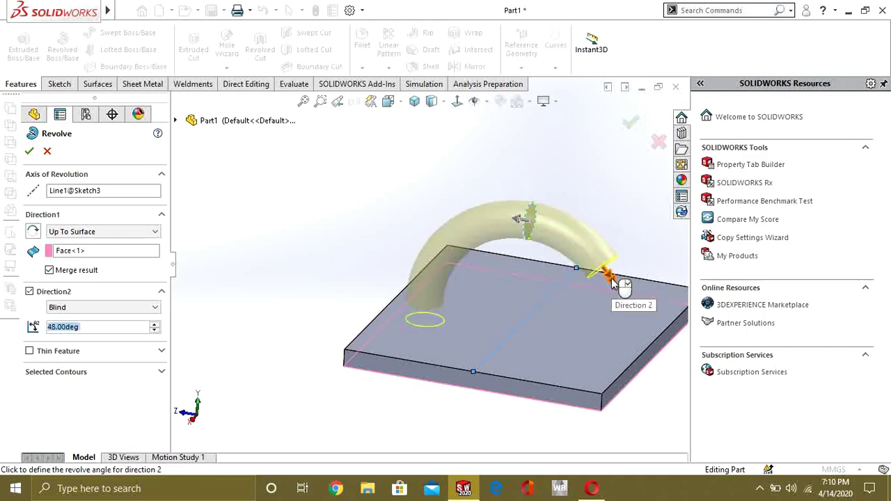
{"action": "left_click_drag", "start_coordinate": [611, 280], "coordinate": [616, 310]}
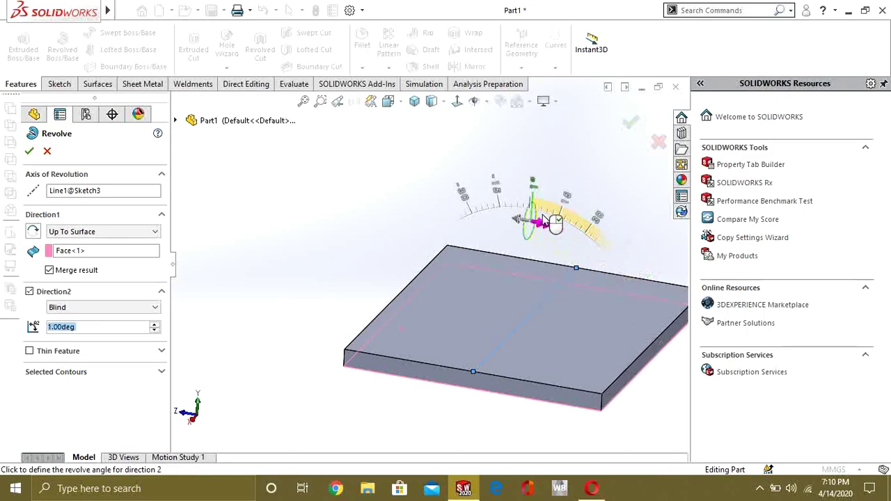
{"action": "left_click", "coordinate": [596, 272]}
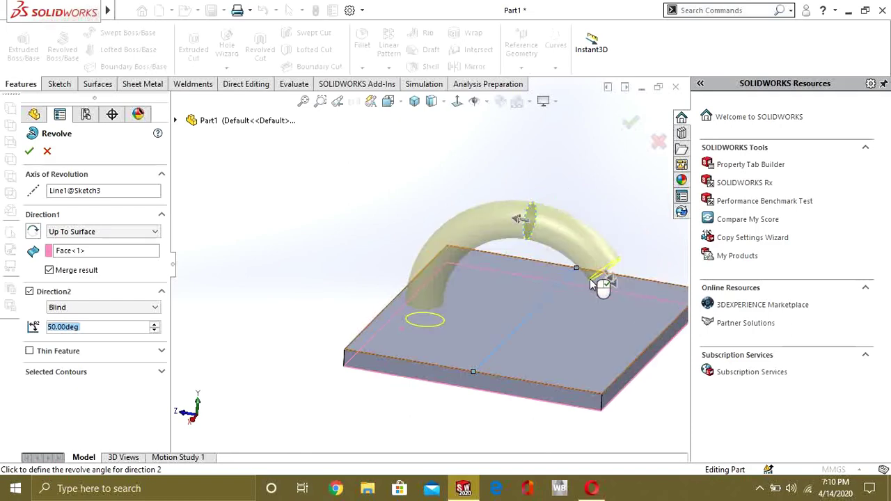
{"action": "middle_click_drag", "start_coordinate": [537, 259], "coordinate": [494, 278]}
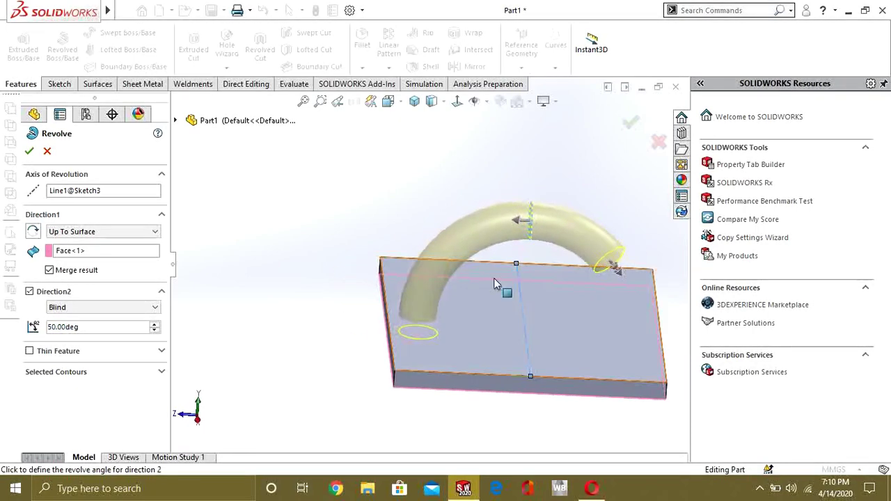
{"action": "left_click", "coordinate": [105, 307]}
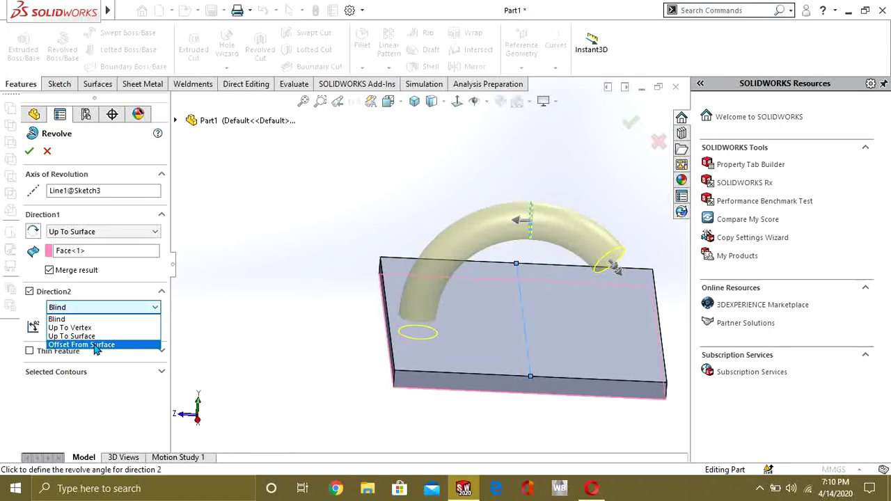
- Stop the second direction 40 mm reversed-offset from the plate face, closing the arch
{"action": "left_click", "coordinate": [97, 345]}
{"action": "mouse_move", "coordinate": [563, 346]}
{"action": "middle_mouse_down"}
{"action": "mouse_move", "coordinate": [509, 251]}
{"action": "mouse_move", "coordinate": [566, 310]}
{"action": "middle_mouse_up"}
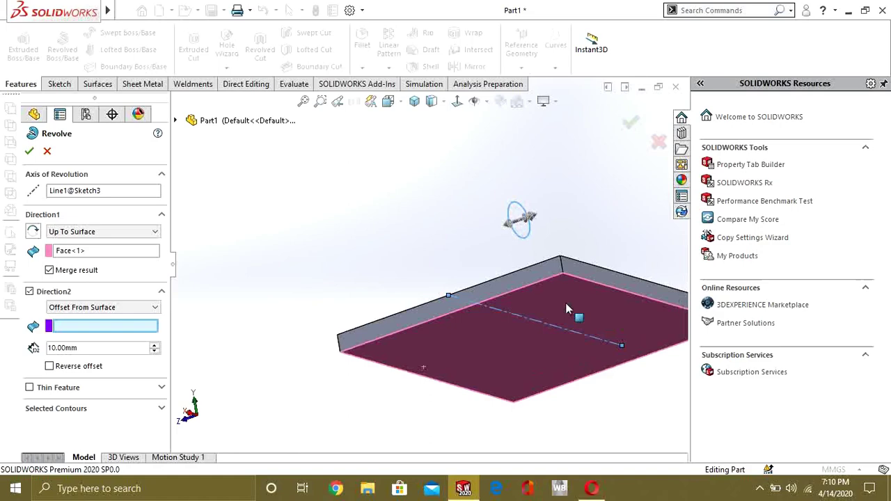
{"action": "left_click", "coordinate": [592, 305]}
{"action": "mouse_move", "coordinate": [487, 341]}
{"action": "middle_mouse_down"}
{"action": "mouse_move", "coordinate": [521, 318]}
{"action": "mouse_move", "coordinate": [422, 358]}
{"action": "middle_mouse_up"}
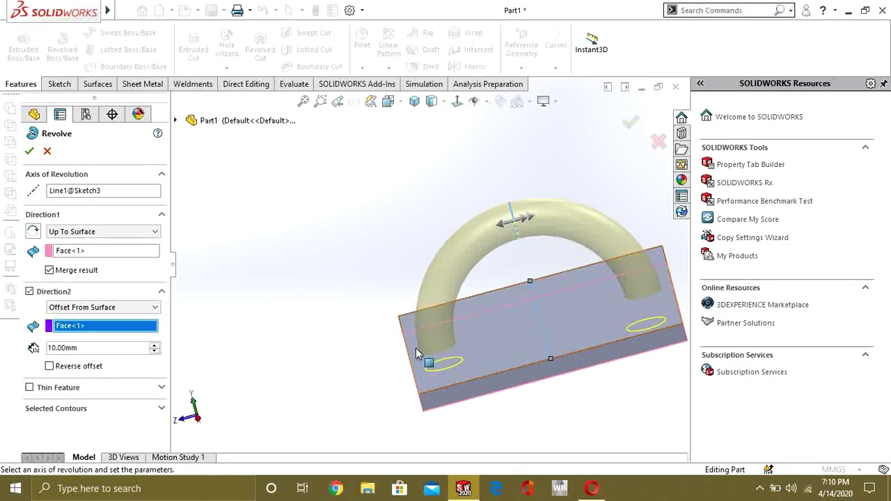
{"action": "left_click", "coordinate": [154, 347]}
{"action": "left_click", "coordinate": [154, 346]}
{"action": "left_click", "coordinate": [154, 346]}
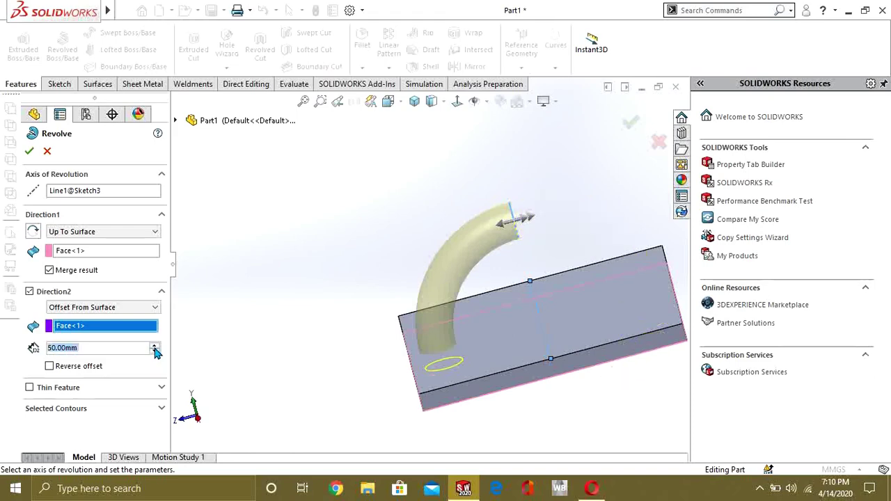
{"action": "left_click", "coordinate": [155, 351]}
{"action": "mouse_move", "coordinate": [217, 354]}
{"action": "middle_mouse_down"}
{"action": "mouse_move", "coordinate": [587, 380]}
{"action": "mouse_move", "coordinate": [574, 311]}
{"action": "middle_mouse_up"}
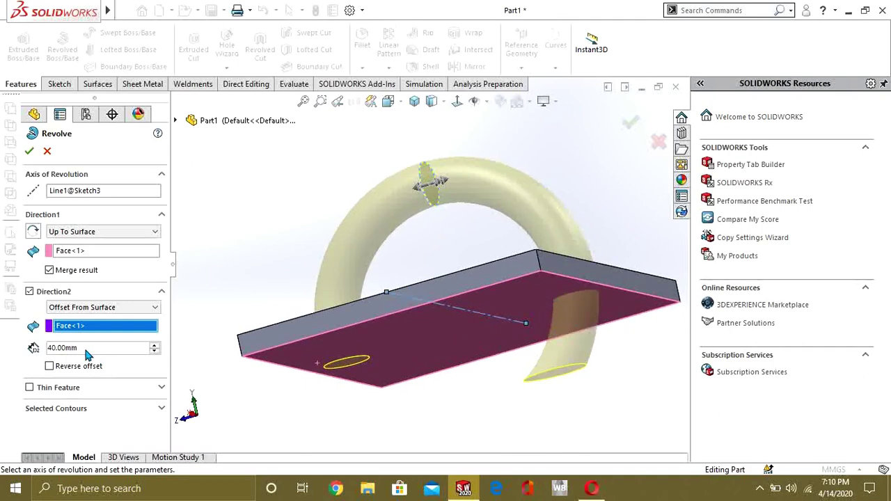
{"action": "middle_click_drag", "start_coordinate": [250, 355], "coordinate": [335, 359]}
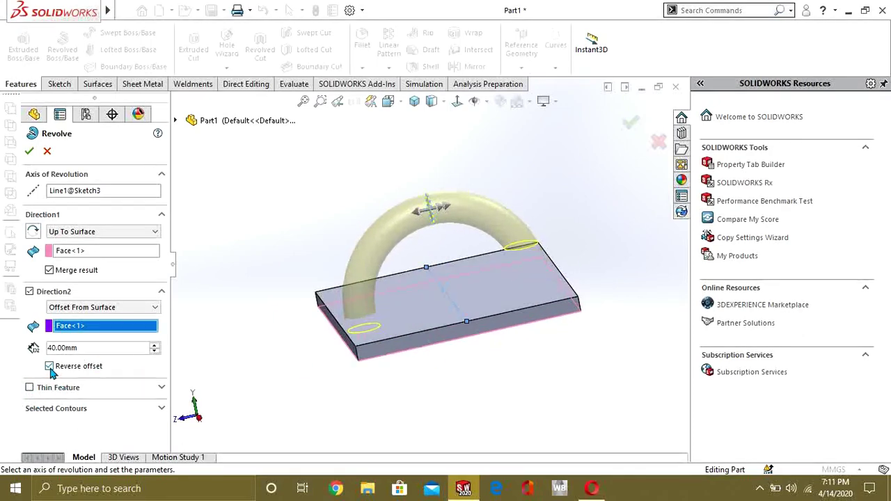
{"action": "left_click", "coordinate": [155, 347]}
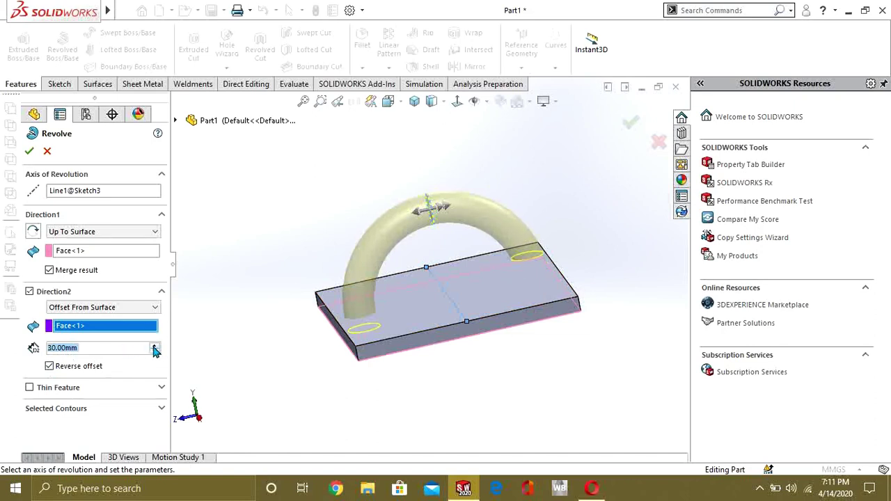
- Make the arch revolve a one-direction thin feature with 5 mm walls
{"action": "left_click", "coordinate": [29, 388]}
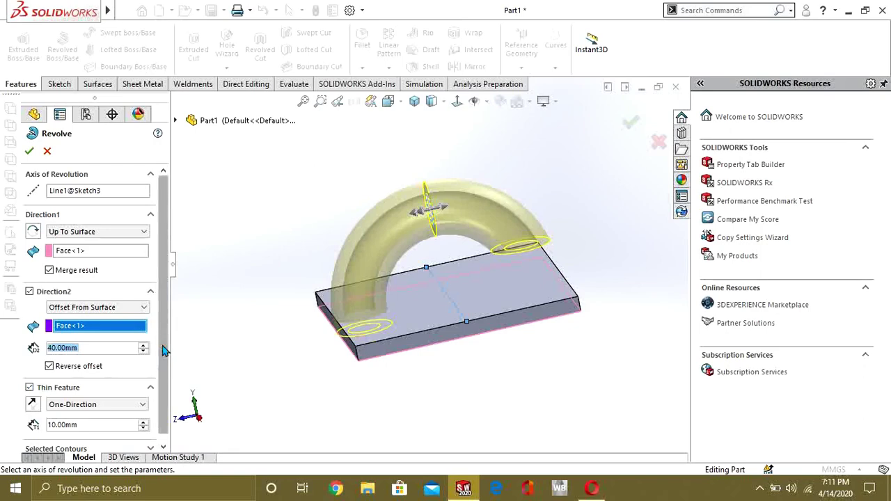
{"action": "scroll", "coordinate": [162, 350], "scroll_direction": "down", "scroll_amount": 1}
{"action": "left_click", "coordinate": [118, 398]}
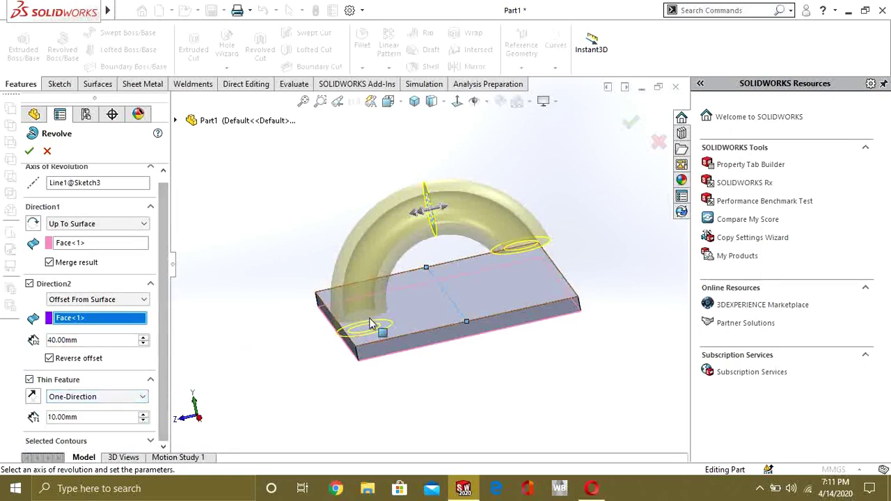
{"action": "scroll", "coordinate": [390, 296], "scroll_direction": "down", "scroll_amount": 3}
{"action": "scroll", "coordinate": [481, 196], "scroll_direction": "up", "scroll_amount": 2}
{"action": "scroll", "coordinate": [482, 196], "scroll_direction": "up", "scroll_amount": 2}
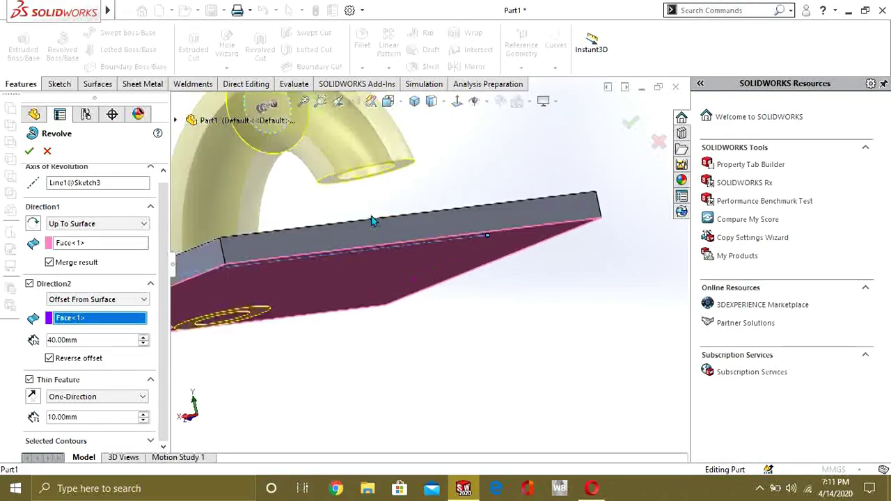
{"action": "scroll", "coordinate": [432, 209], "scroll_direction": "up", "scroll_amount": 3}
{"action": "scroll", "coordinate": [392, 219], "scroll_direction": "down", "scroll_amount": 6}
{"action": "middle_click_drag", "start_coordinate": [392, 219], "coordinate": [237, 327]}
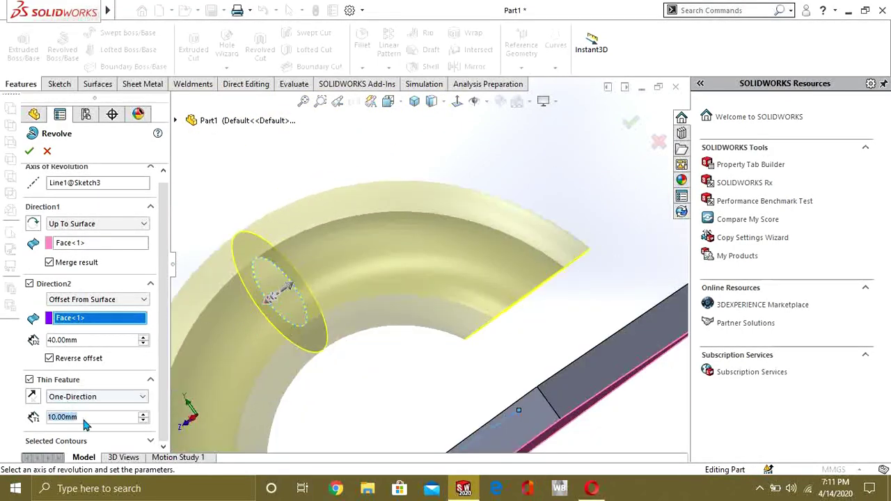
{"action": "type", "text": "5"}
{"action": "key", "text": "Return"}
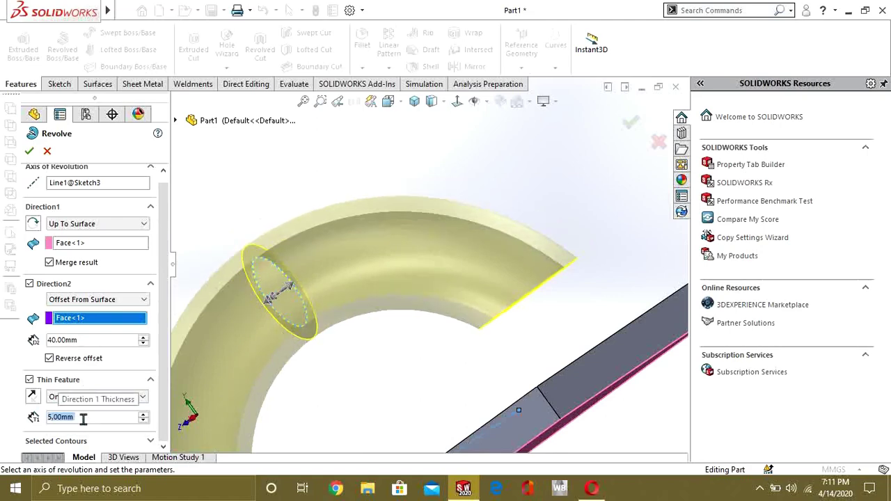
{"action": "scroll", "coordinate": [212, 356], "scroll_direction": "up", "scroll_amount": 3}
{"action": "scroll", "coordinate": [427, 286], "scroll_direction": "up", "scroll_amount": 2}
{"action": "mouse_move", "coordinate": [428, 287]}
{"action": "middle_mouse_down"}
{"action": "mouse_move", "coordinate": [521, 248]}
{"action": "mouse_move", "coordinate": [472, 224]}
{"action": "mouse_move", "coordinate": [453, 277]}
{"action": "middle_mouse_up"}
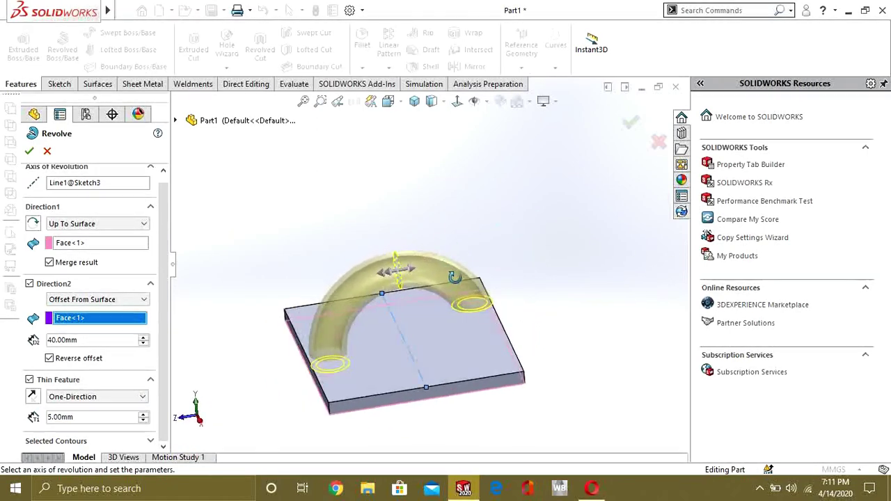
{"action": "left_click", "coordinate": [29, 151]}
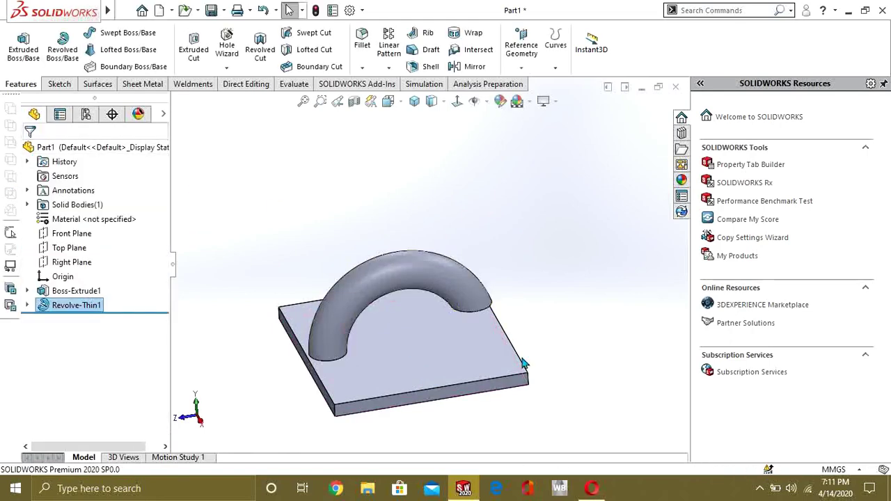
{"action": "mouse_move", "coordinate": [521, 356]}
{"action": "middle_mouse_down"}
{"action": "mouse_move", "coordinate": [529, 303]}
{"action": "mouse_move", "coordinate": [318, 243]}
{"action": "mouse_move", "coordinate": [389, 202]}
{"action": "mouse_move", "coordinate": [442, 113]}
{"action": "mouse_move", "coordinate": [537, 173]}
{"action": "mouse_move", "coordinate": [589, 174]}
{"action": "mouse_move", "coordinate": [572, 221]}
{"action": "mouse_move", "coordinate": [517, 250]}
{"action": "mouse_move", "coordinate": [483, 313]}
{"action": "mouse_move", "coordinate": [531, 269]}
{"action": "mouse_move", "coordinate": [615, 278]}
{"action": "mouse_move", "coordinate": [462, 334]}
{"action": "mouse_move", "coordinate": [415, 321]}
{"action": "mouse_move", "coordinate": [477, 319]}
{"action": "mouse_move", "coordinate": [613, 275]}
{"action": "mouse_move", "coordinate": [594, 294]}
{"action": "mouse_move", "coordinate": [600, 345]}
{"action": "middle_mouse_up"}
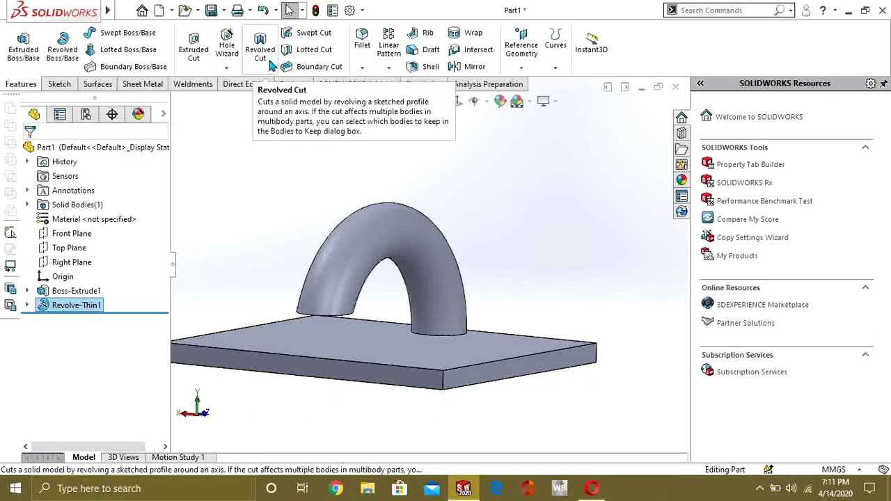
{"action": "scroll", "coordinate": [397, 366], "scroll_direction": "down", "scroll_amount": 3}
{"action": "mouse_move", "coordinate": [398, 366]}
{"action": "middle_mouse_down"}
{"action": "mouse_move", "coordinate": [506, 367]}
{"action": "mouse_move", "coordinate": [512, 379]}
{"action": "mouse_move", "coordinate": [445, 411]}
{"action": "mouse_move", "coordinate": [348, 405]}
{"action": "mouse_move", "coordinate": [400, 431]}
{"action": "middle_mouse_up"}
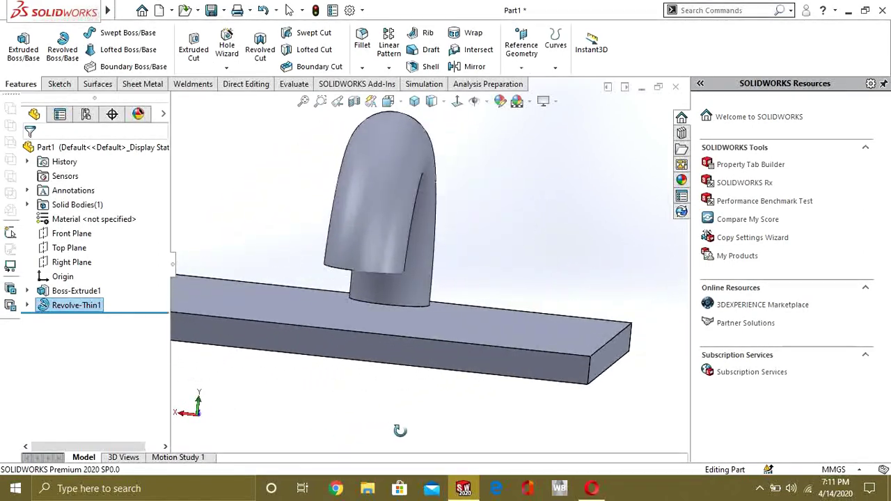
- Start a sketch on the plate's front face, viewed Normal To
{"action": "left_click", "coordinate": [533, 366]}
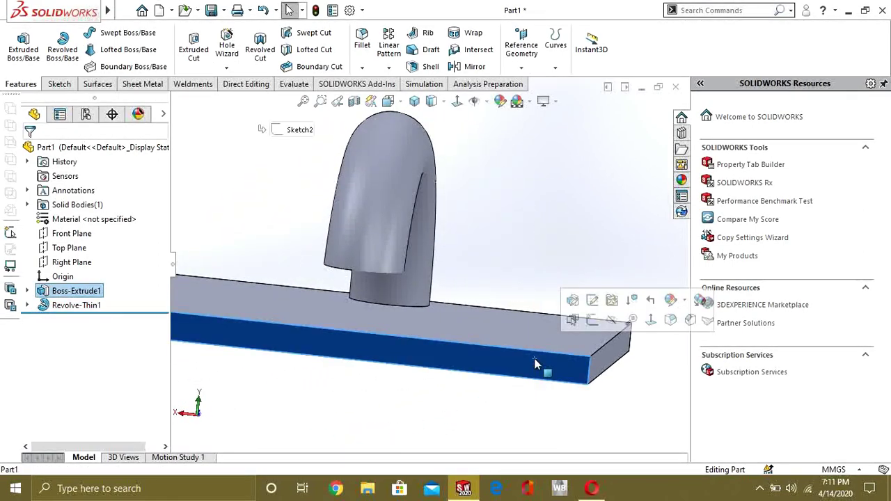
{"action": "left_click", "coordinate": [58, 86]}
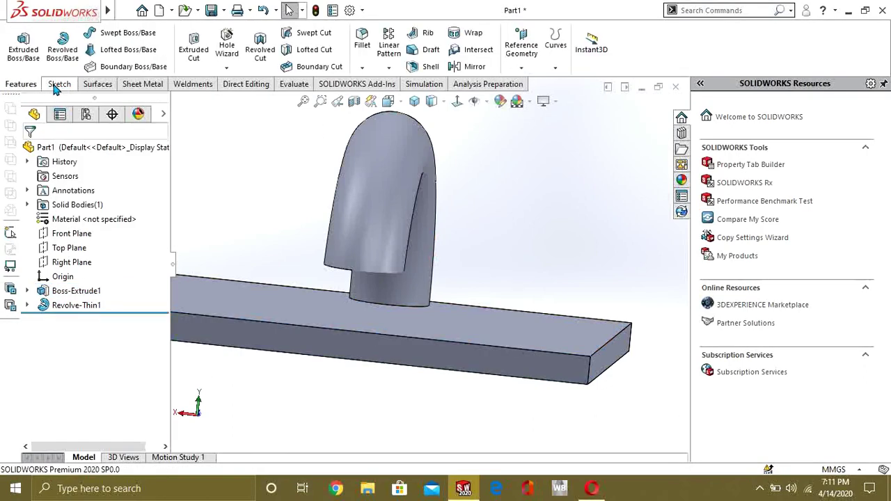
{"action": "left_click", "coordinate": [503, 358]}
{"action": "left_click", "coordinate": [23, 45]}
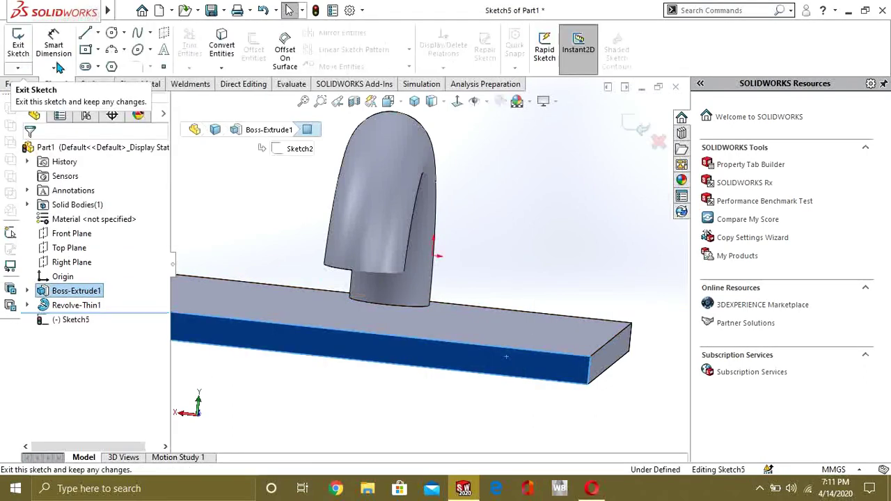
{"action": "left_click", "coordinate": [8, 53]}
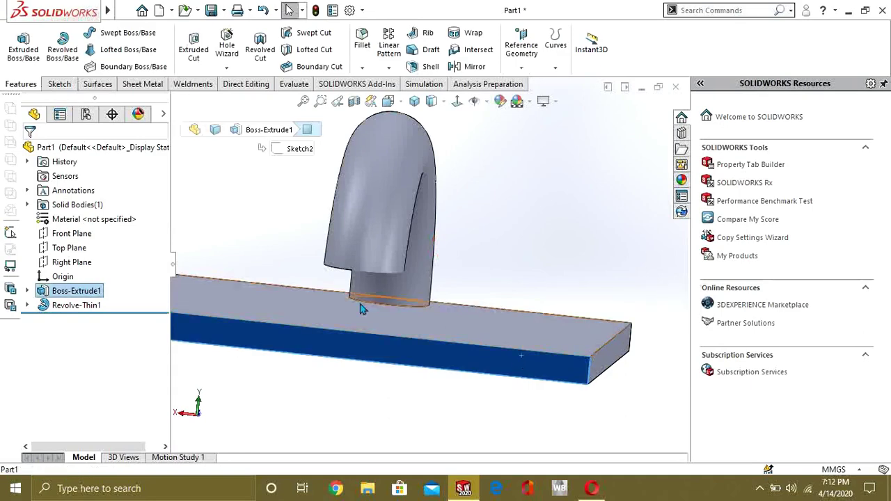
{"action": "left_click", "coordinate": [59, 84]}
{"action": "left_click", "coordinate": [18, 45]}
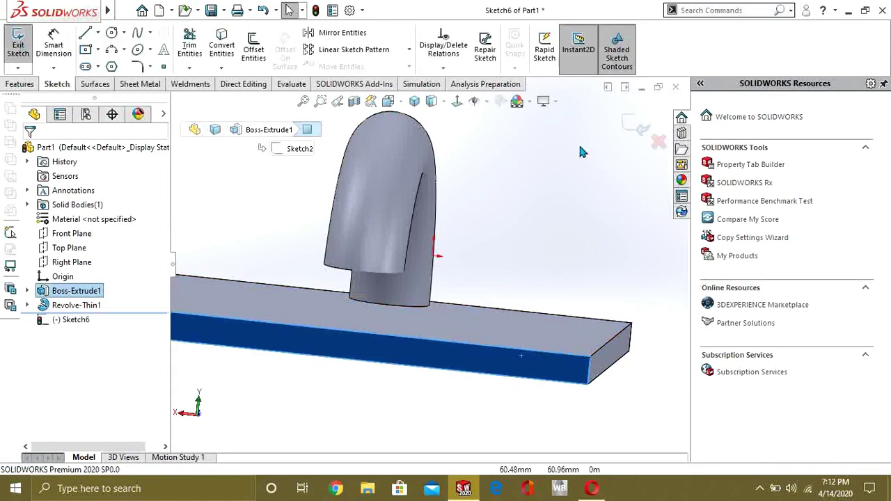
{"action": "left_click", "coordinate": [456, 103]}
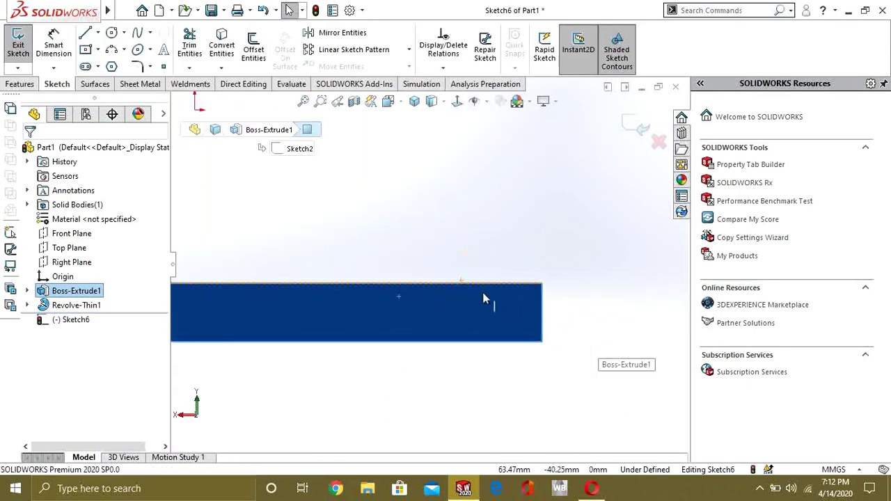
- Draw a closed stepped line profile with a vertical left edge
{"action": "left_click", "coordinate": [85, 32]}
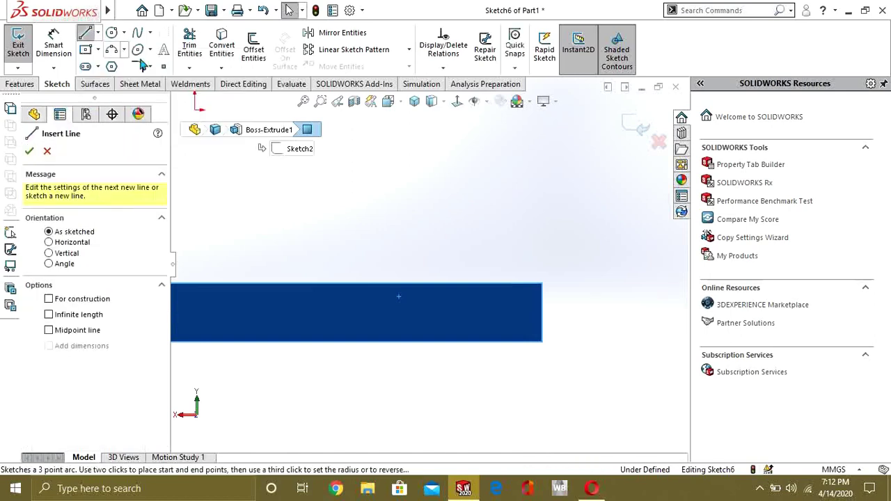
{"action": "left_click", "coordinate": [444, 285]}
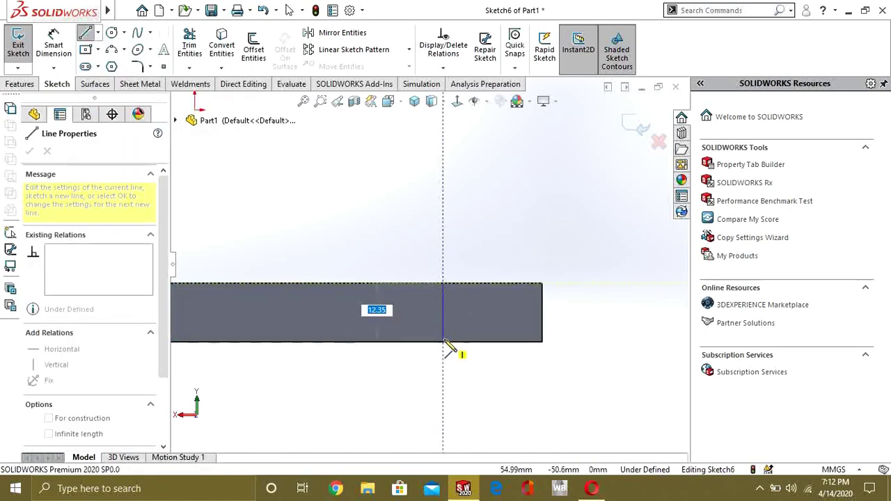
{"action": "left_click", "coordinate": [443, 341]}
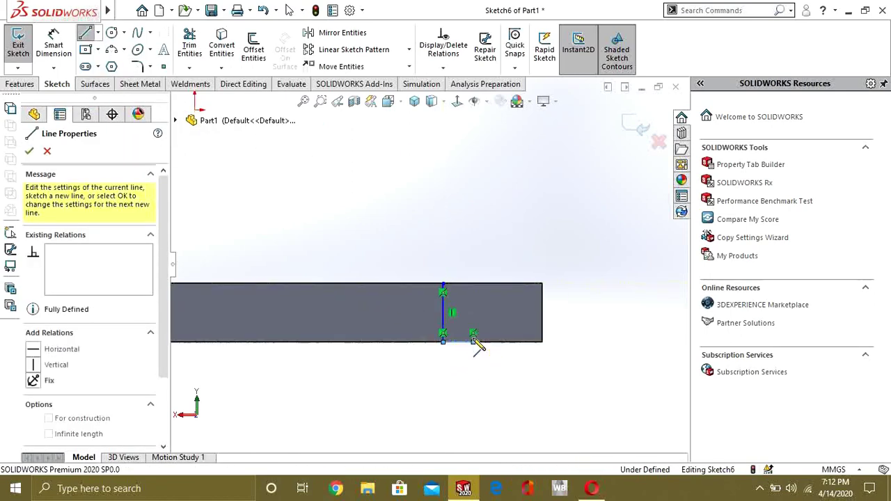
{"action": "left_click", "coordinate": [474, 340]}
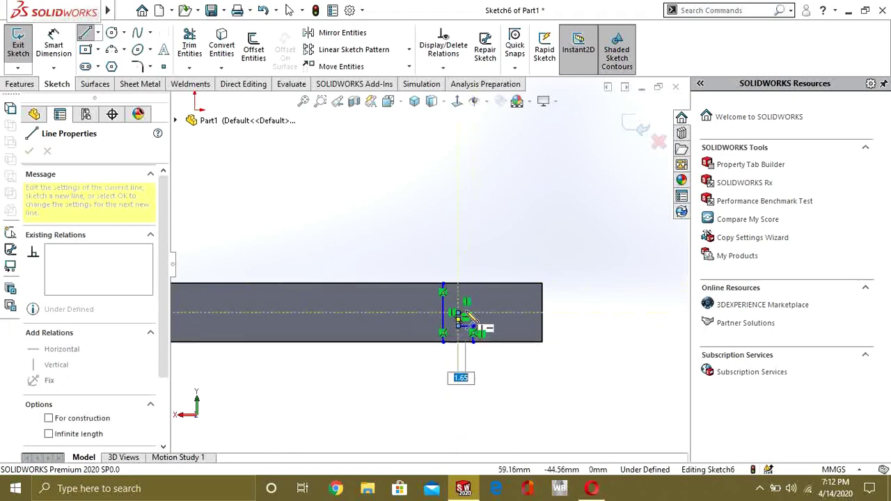
{"action": "left_click", "coordinate": [474, 295]}
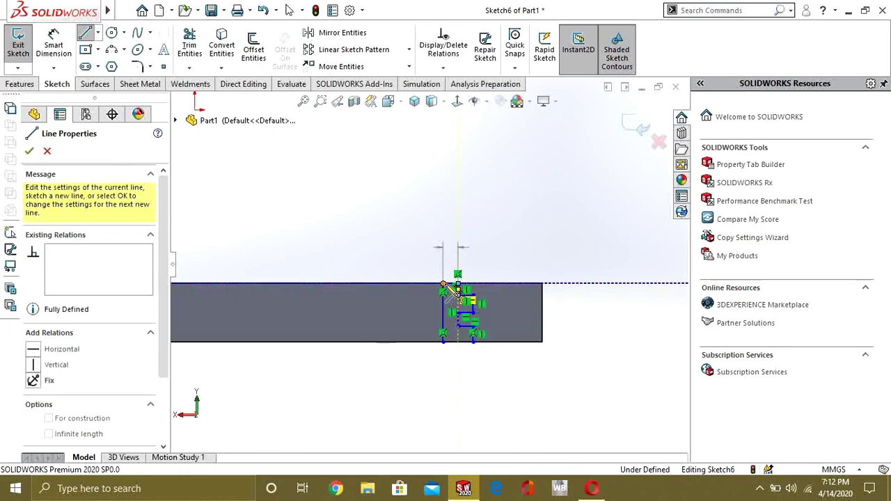
{"action": "left_click", "coordinate": [459, 298]}
{"action": "key", "text": "Escape"}
- Check the notch profile in 3D and exit the sketch
{"action": "scroll", "coordinate": [429, 264], "scroll_direction": "up", "scroll_amount": 2}
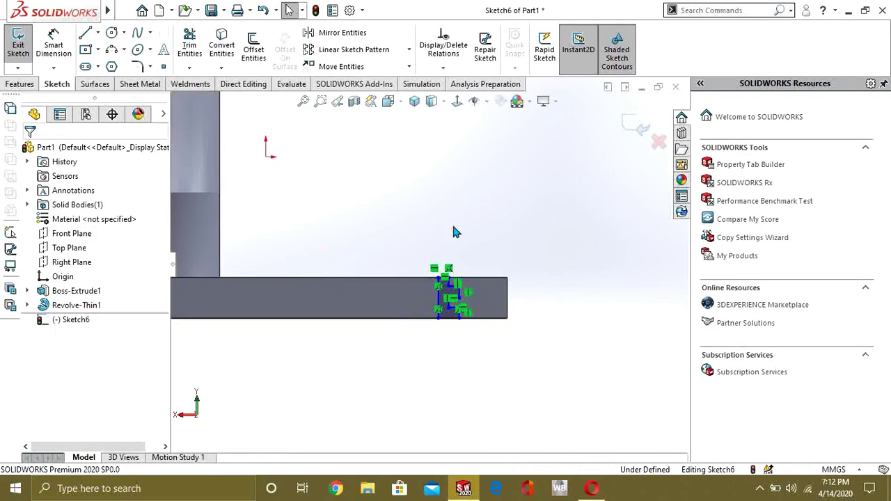
{"action": "mouse_move", "coordinate": [453, 231]}
{"action": "middle_mouse_down"}
{"action": "mouse_move", "coordinate": [393, 342]}
{"action": "mouse_move", "coordinate": [433, 370]}
{"action": "middle_mouse_up"}
{"action": "scroll", "coordinate": [418, 317], "scroll_direction": "down", "scroll_amount": 3}
{"action": "scroll", "coordinate": [419, 317], "scroll_direction": "down", "scroll_amount": 1}
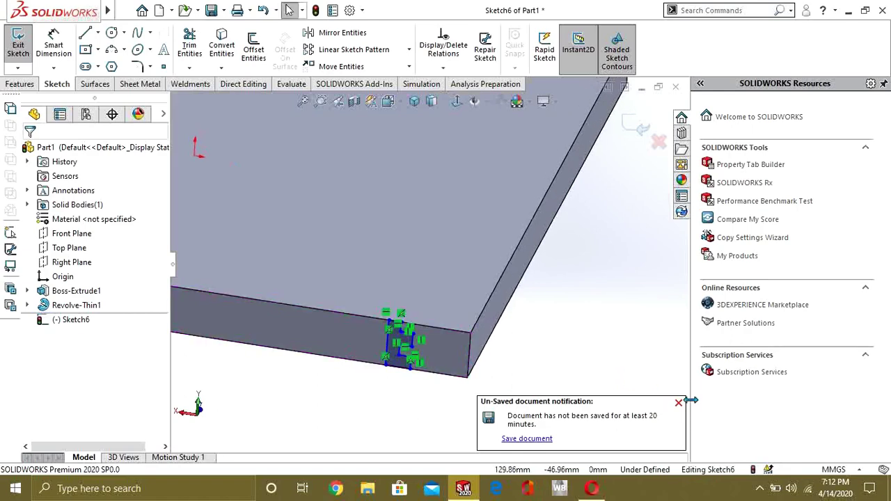
{"action": "scroll", "coordinate": [400, 348], "scroll_direction": "down", "scroll_amount": 2}
{"action": "scroll", "coordinate": [407, 334], "scroll_direction": "down", "scroll_amount": 1}
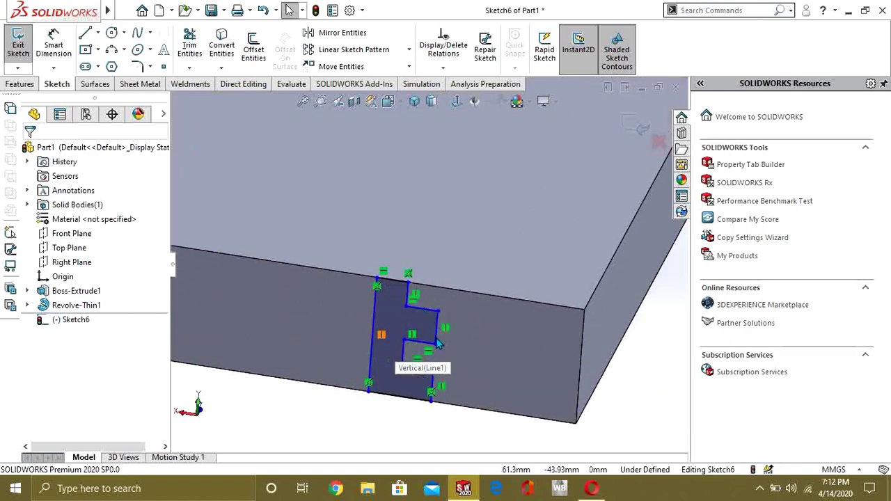
{"action": "scroll", "coordinate": [417, 306], "scroll_direction": "up", "scroll_amount": 2}
{"action": "scroll", "coordinate": [446, 259], "scroll_direction": "up", "scroll_amount": 2}
{"action": "scroll", "coordinate": [439, 263], "scroll_direction": "up", "scroll_amount": 3}
{"action": "scroll", "coordinate": [421, 348], "scroll_direction": "down", "scroll_amount": 1}
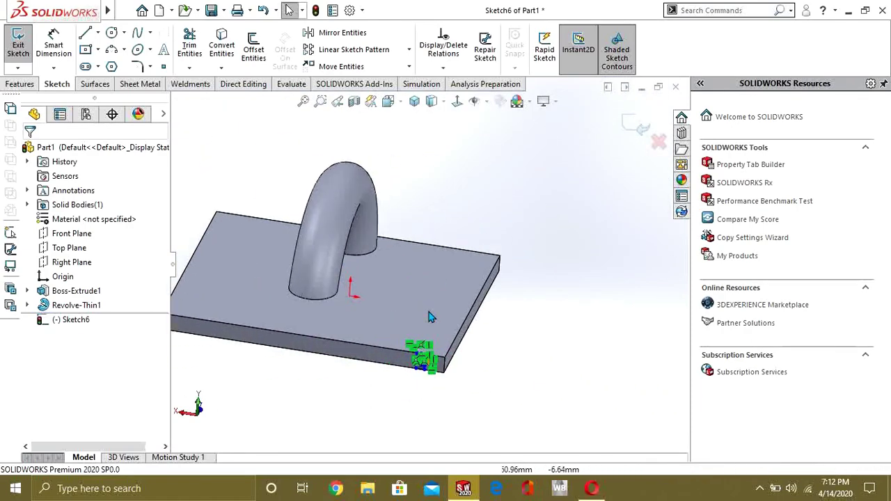
{"action": "scroll", "coordinate": [422, 369], "scroll_direction": "down", "scroll_amount": 3}
{"action": "scroll", "coordinate": [420, 349], "scroll_direction": "up", "scroll_amount": 1}
{"action": "scroll", "coordinate": [421, 350], "scroll_direction": "up", "scroll_amount": 3}
{"action": "scroll", "coordinate": [421, 334], "scroll_direction": "down", "scroll_amount": 1}
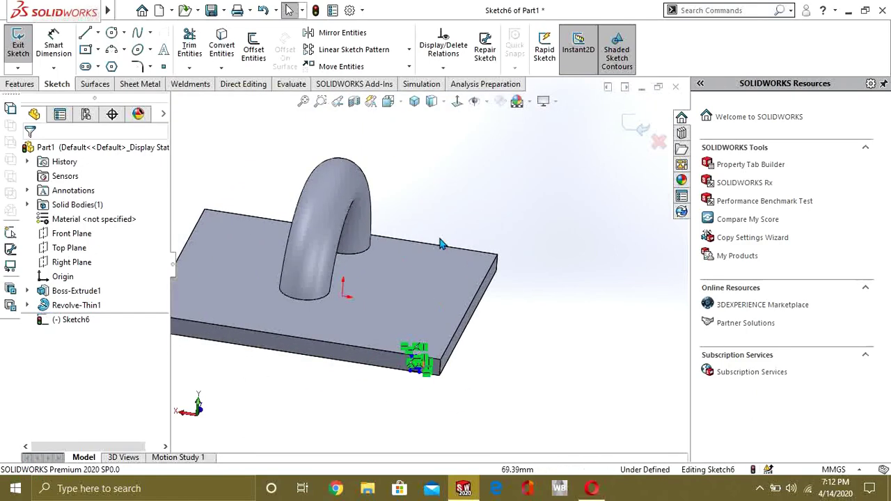
{"action": "scroll", "coordinate": [425, 341], "scroll_direction": "down", "scroll_amount": 1}
{"action": "scroll", "coordinate": [429, 326], "scroll_direction": "down", "scroll_amount": 1}
{"action": "scroll", "coordinate": [418, 334], "scroll_direction": "down", "scroll_amount": 2}
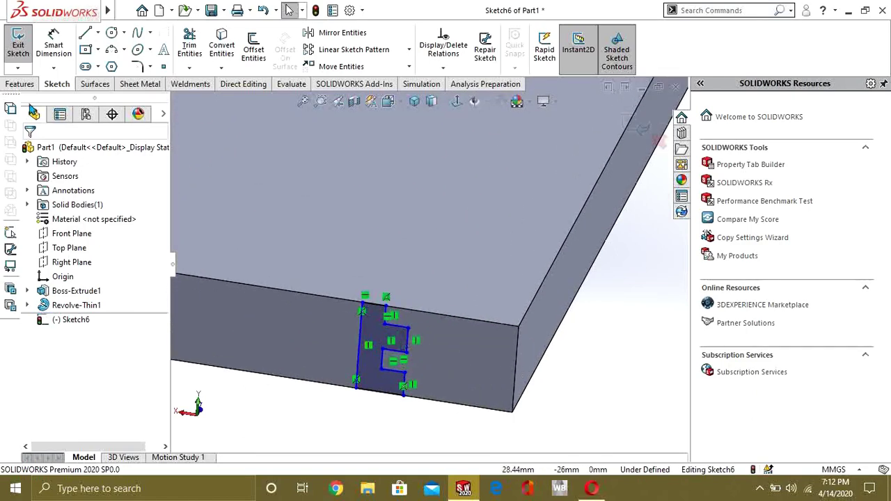
{"action": "left_click", "coordinate": [14, 48]}
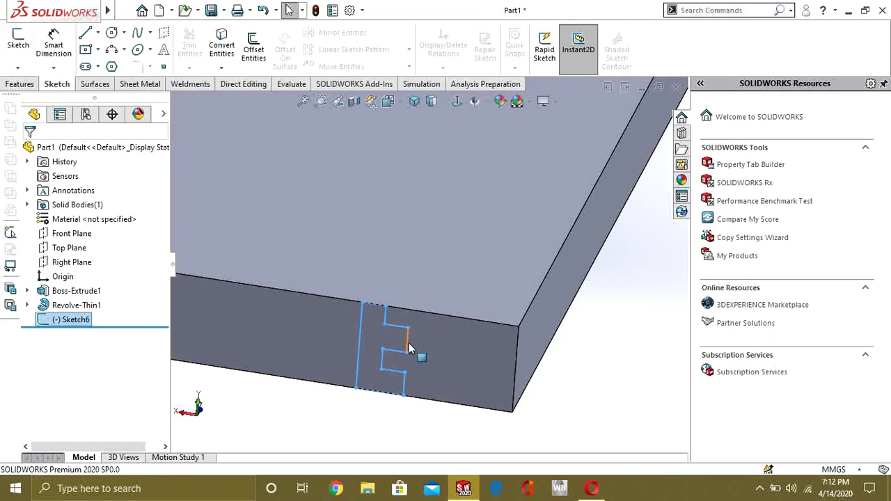
- Revolve-cut Sketch6 360° around its vertical Line1 to notch the plate edge
{"action": "left_click", "coordinate": [20, 84]}
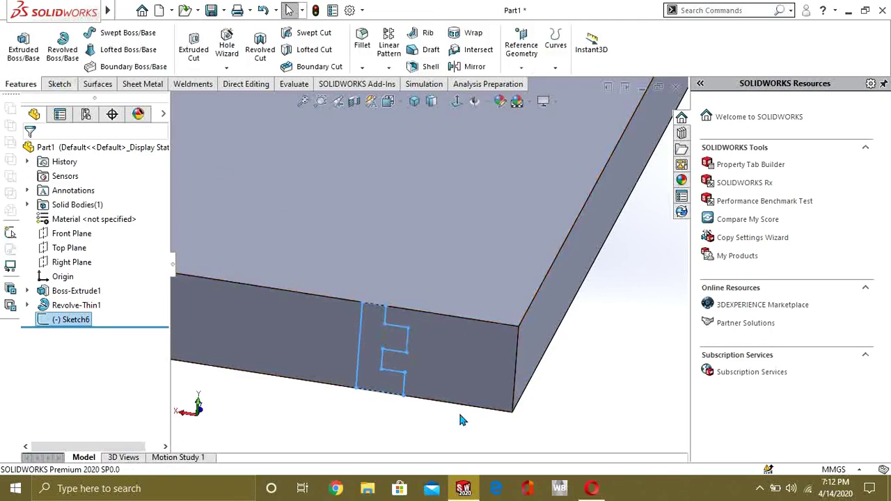
{"action": "left_click", "coordinate": [263, 51]}
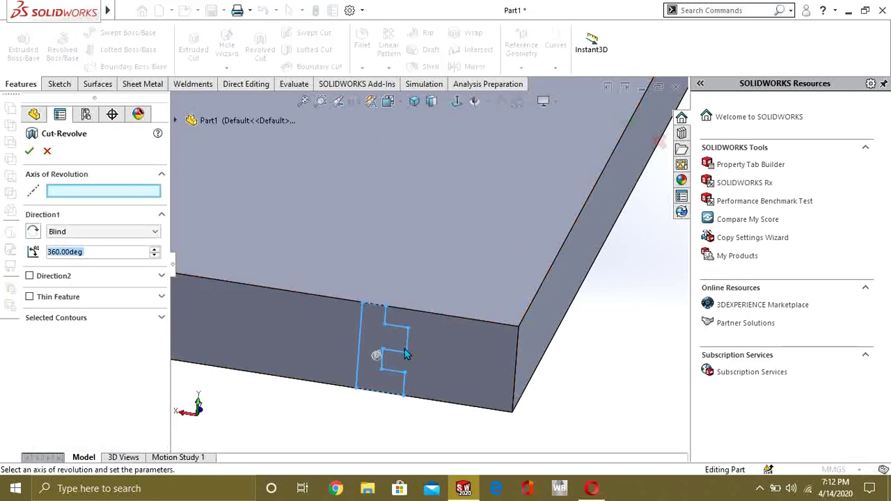
{"action": "left_click", "coordinate": [362, 327]}
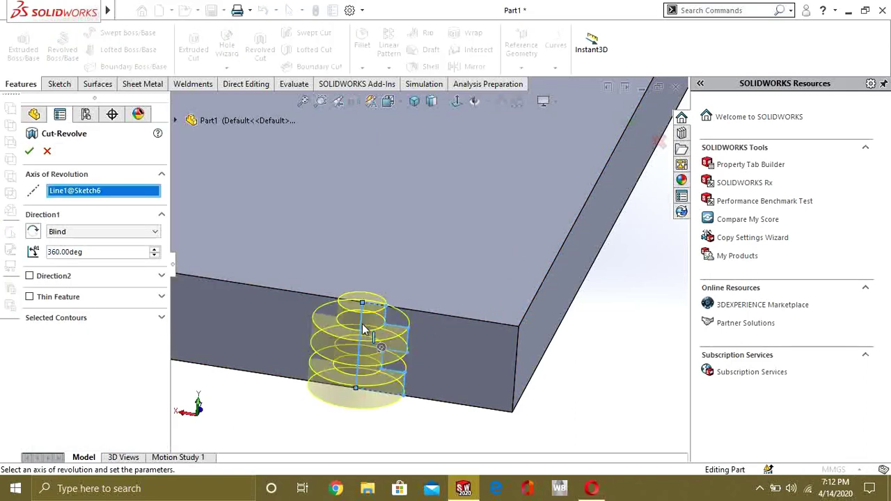
{"action": "scroll", "coordinate": [421, 337], "scroll_direction": "up", "scroll_amount": 2}
{"action": "mouse_move", "coordinate": [422, 338]}
{"action": "middle_mouse_down"}
{"action": "mouse_move", "coordinate": [411, 271]}
{"action": "mouse_move", "coordinate": [401, 281]}
{"action": "middle_mouse_up"}
{"action": "scroll", "coordinate": [426, 296], "scroll_direction": "down", "scroll_amount": 3}
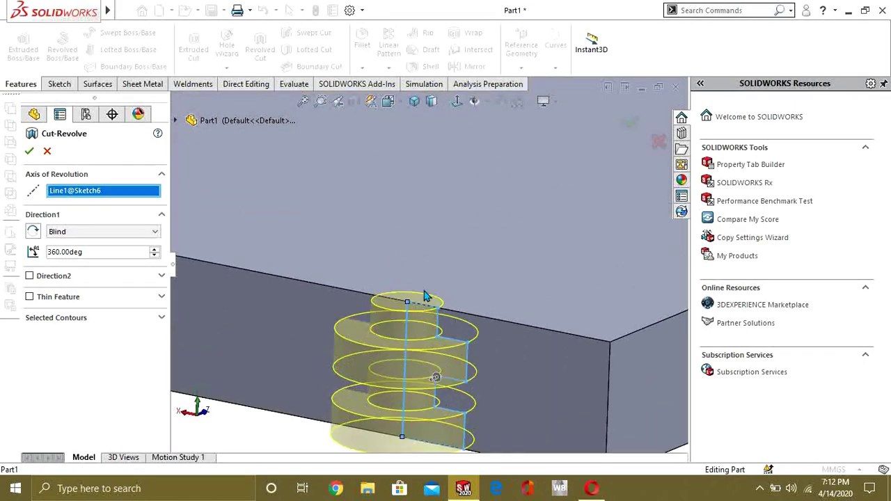
{"action": "left_click", "coordinate": [30, 152]}
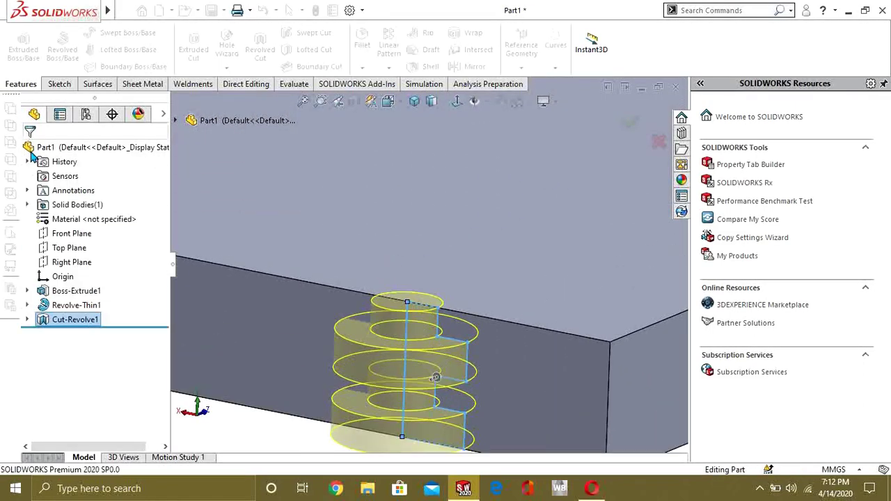
{"action": "mouse_move", "coordinate": [423, 357]}
{"action": "middle_mouse_down"}
{"action": "mouse_move", "coordinate": [462, 319]}
{"action": "mouse_move", "coordinate": [503, 307]}
{"action": "mouse_move", "coordinate": [502, 157]}
{"action": "mouse_move", "coordinate": [469, 144]}
{"action": "mouse_move", "coordinate": [470, 239]}
{"action": "mouse_move", "coordinate": [501, 207]}
{"action": "mouse_move", "coordinate": [521, 241]}
{"action": "mouse_move", "coordinate": [471, 297]}
{"action": "mouse_move", "coordinate": [410, 330]}
{"action": "mouse_move", "coordinate": [467, 356]}
{"action": "middle_mouse_up"}
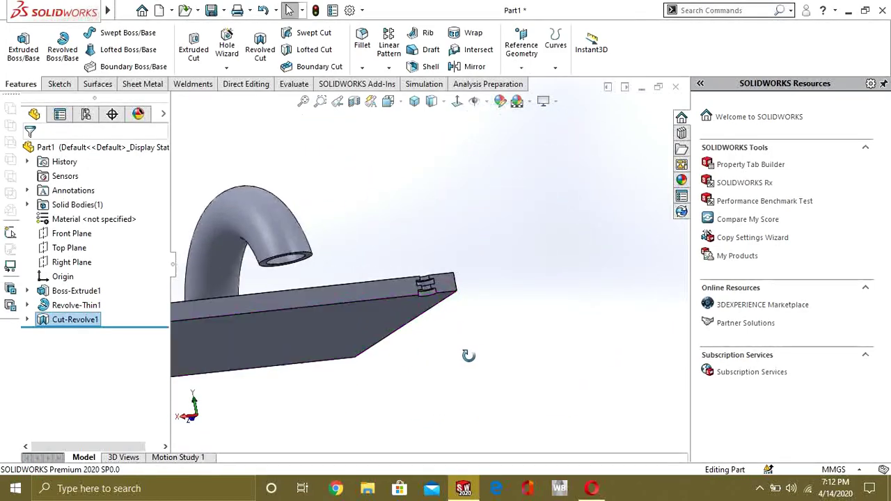
{"action": "scroll", "coordinate": [426, 319], "scroll_direction": "down", "scroll_amount": 3}
{"action": "scroll", "coordinate": [425, 320], "scroll_direction": "down", "scroll_amount": 2}
{"action": "mouse_move", "coordinate": [426, 320]}
{"action": "middle_mouse_down"}
{"action": "mouse_move", "coordinate": [418, 294]}
{"action": "mouse_move", "coordinate": [398, 325]}
{"action": "mouse_move", "coordinate": [408, 338]}
{"action": "middle_mouse_up"}
{"action": "scroll", "coordinate": [456, 295], "scroll_direction": "up", "scroll_amount": 2}
{"action": "mouse_move", "coordinate": [456, 296]}
{"action": "middle_mouse_down"}
{"action": "mouse_move", "coordinate": [376, 234]}
{"action": "mouse_move", "coordinate": [355, 230]}
{"action": "mouse_move", "coordinate": [448, 231]}
{"action": "mouse_move", "coordinate": [348, 224]}
{"action": "mouse_move", "coordinate": [281, 247]}
{"action": "mouse_move", "coordinate": [362, 280]}
{"action": "mouse_move", "coordinate": [367, 263]}
{"action": "middle_mouse_up"}
{"action": "scroll", "coordinate": [367, 263], "scroll_direction": "down", "scroll_amount": 2}
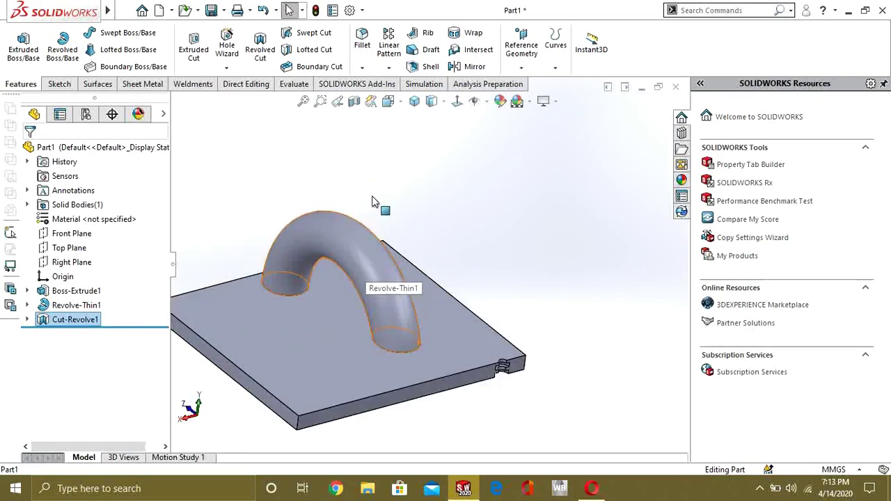
{"action": "scroll", "coordinate": [367, 263], "scroll_direction": "down", "scroll_amount": 2}
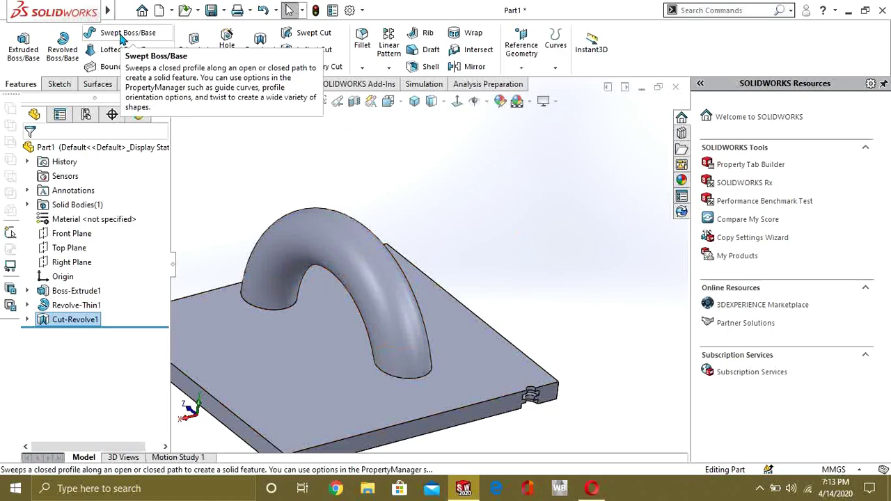
{"action": "middle_click_drag", "start_coordinate": [583, 368], "coordinate": [520, 317]}
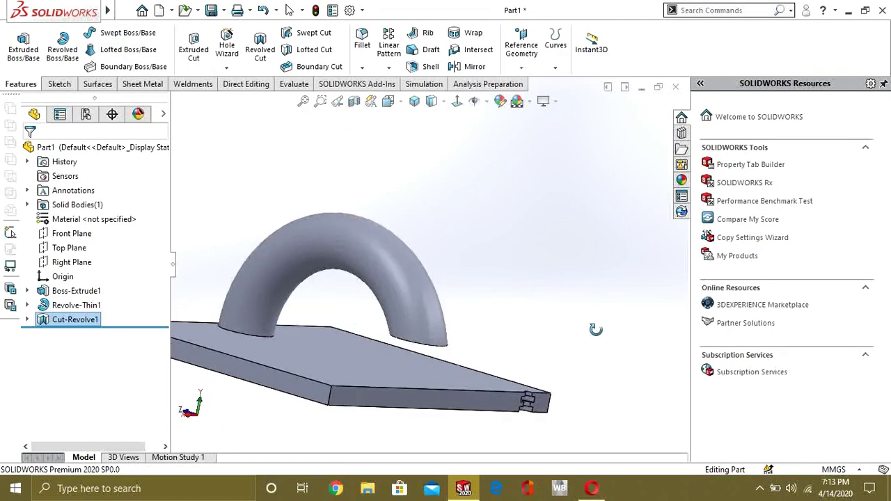